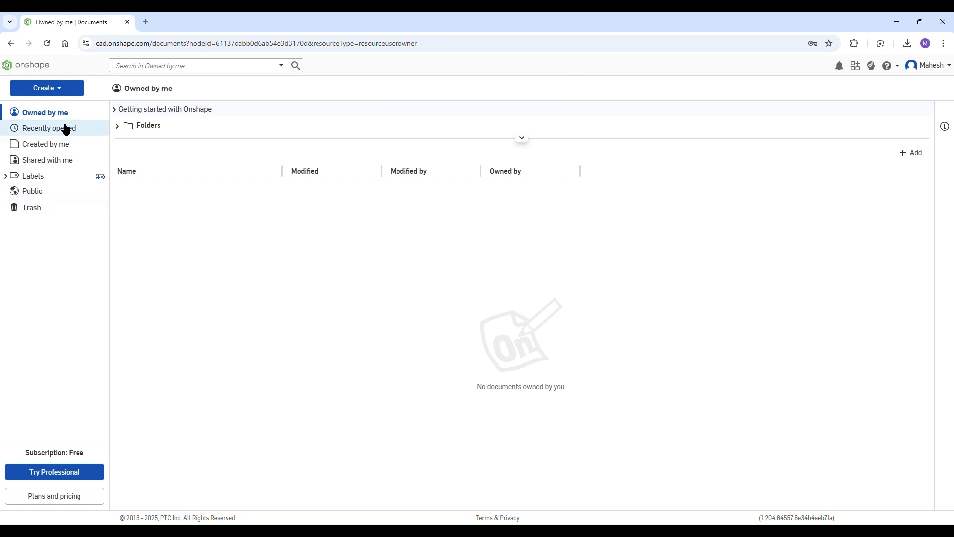
left_click(63, 88)
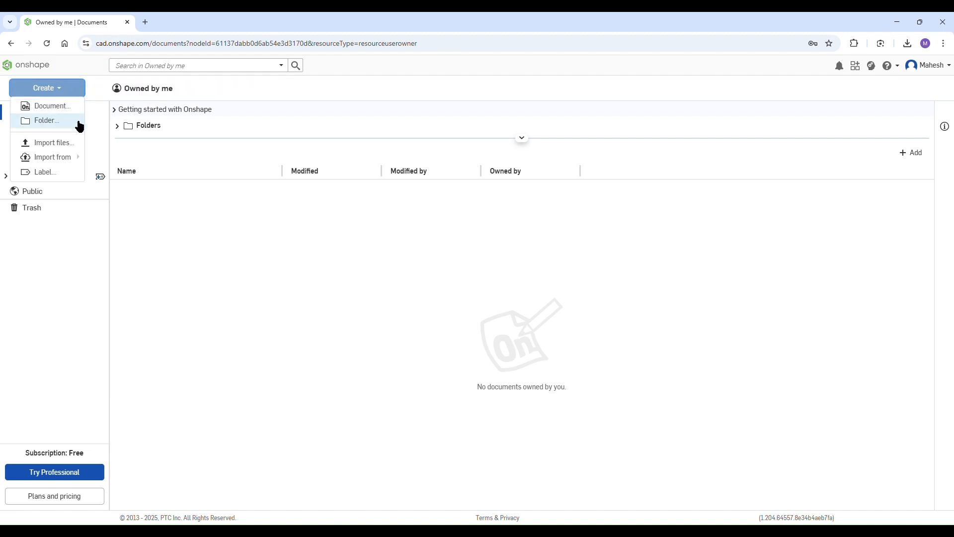
mouse_move(69, 158)
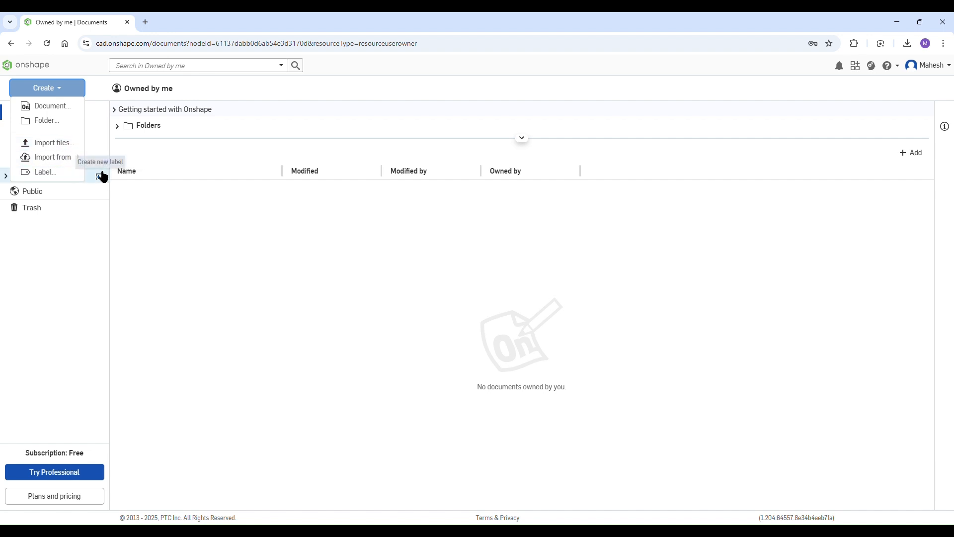
left_click(229, 262)
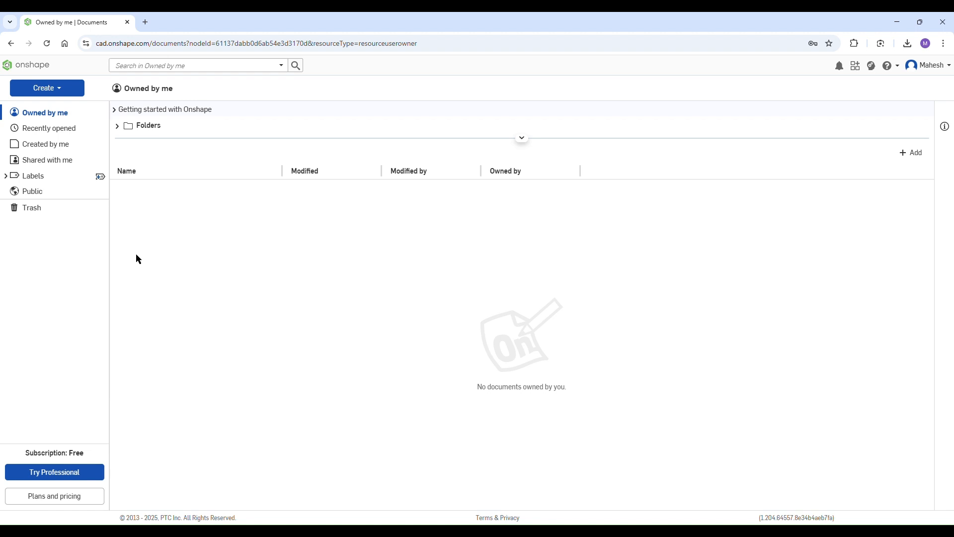
Step: Browse the list of public documents shared by other Onshape users
left_click(35, 196)
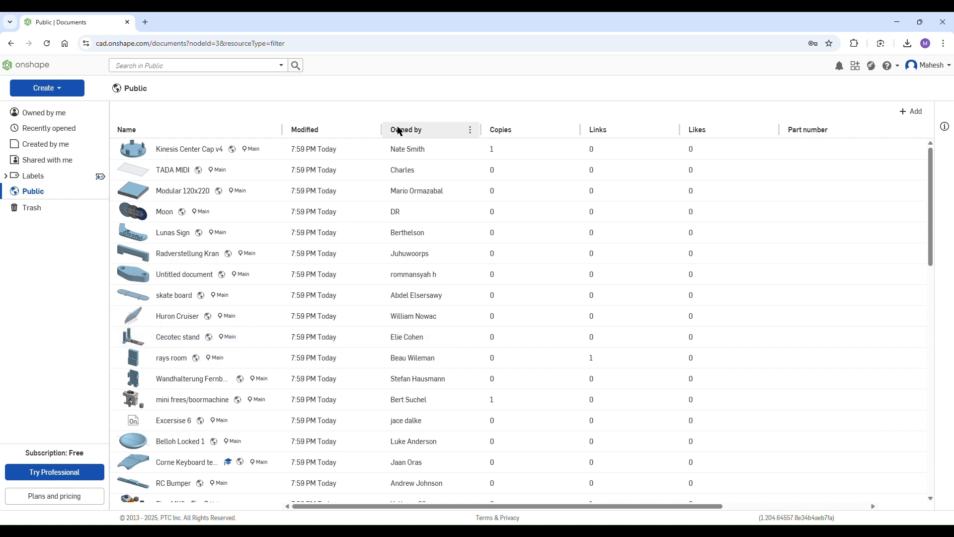
scroll(415, 351, "down", 10)
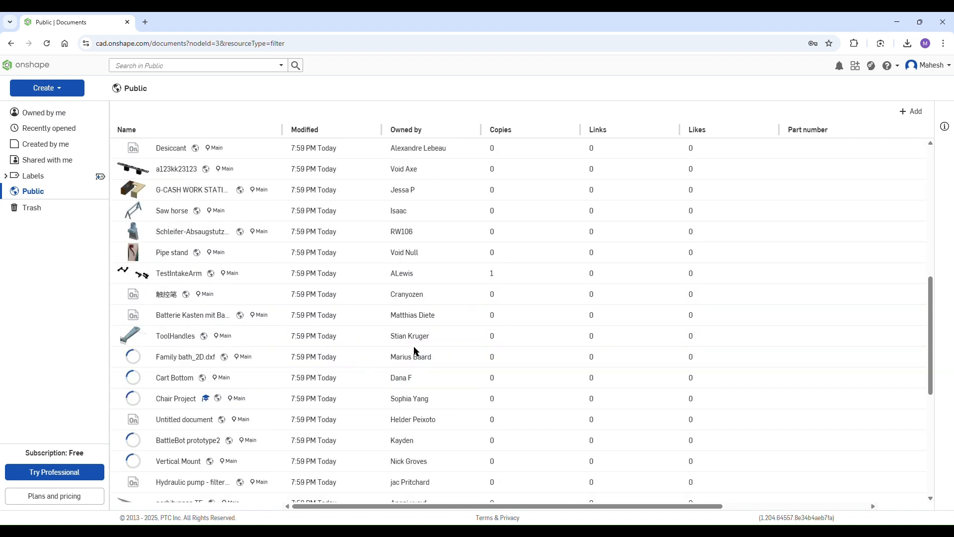
scroll(414, 350, "down", 3)
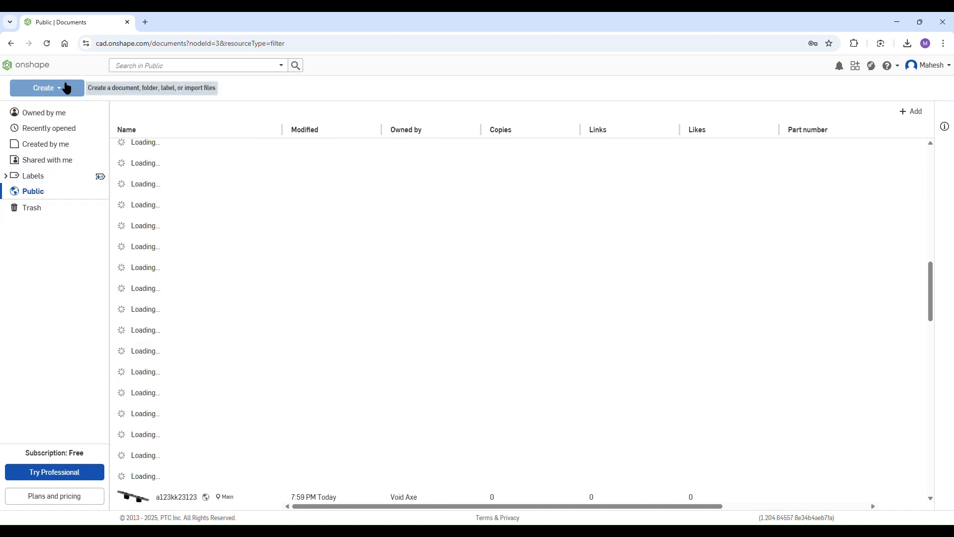
Step: Create a new folder named Tutorial among the documents owned by the account
left_click(60, 113)
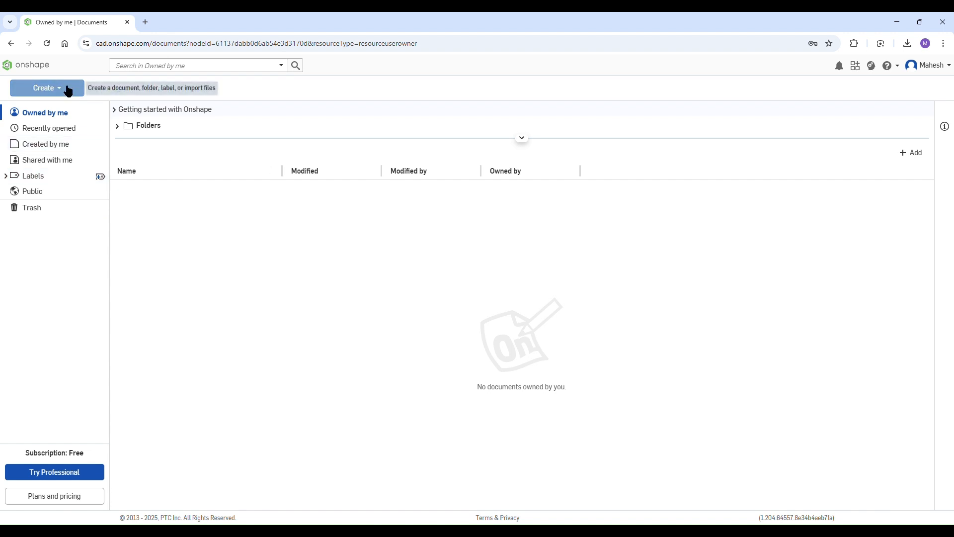
left_click(67, 89)
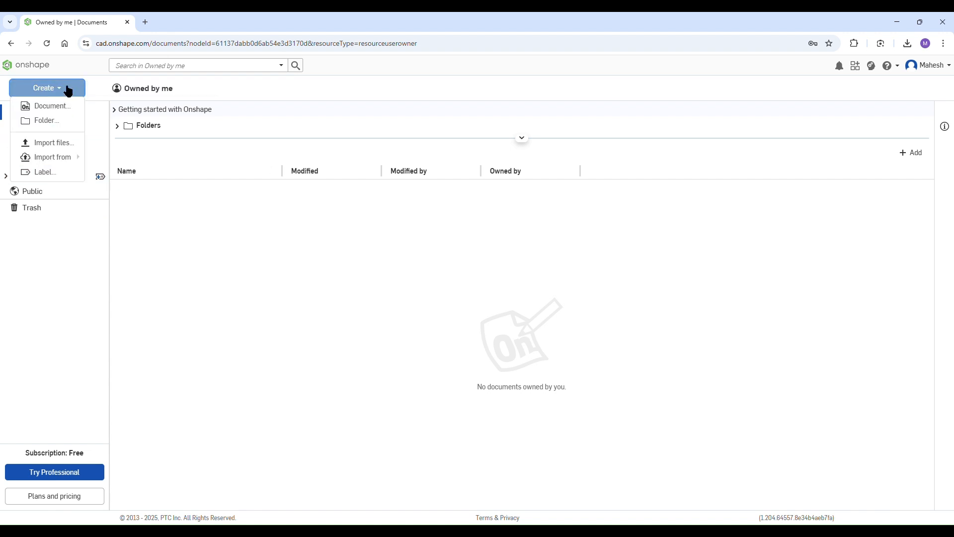
left_click(47, 121)
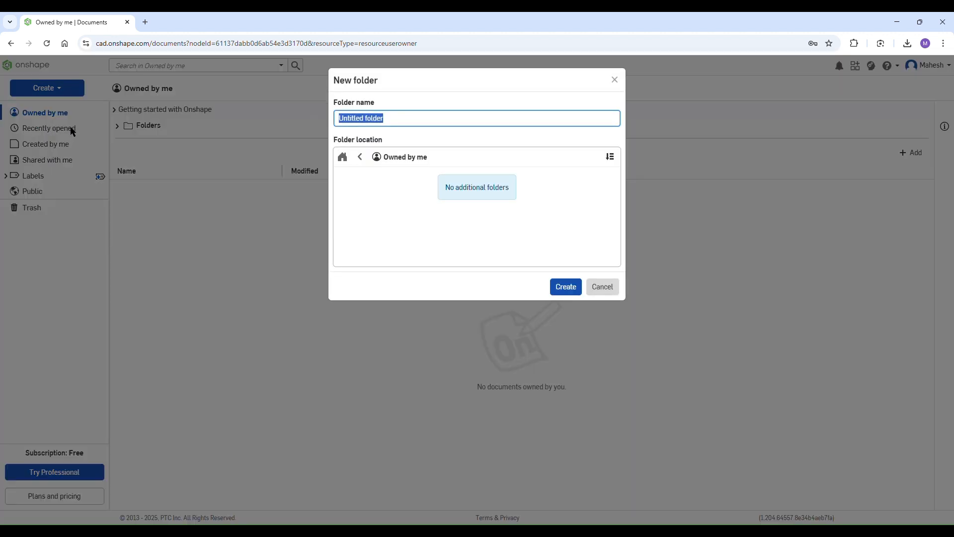
type("t")
key("BackSpace")
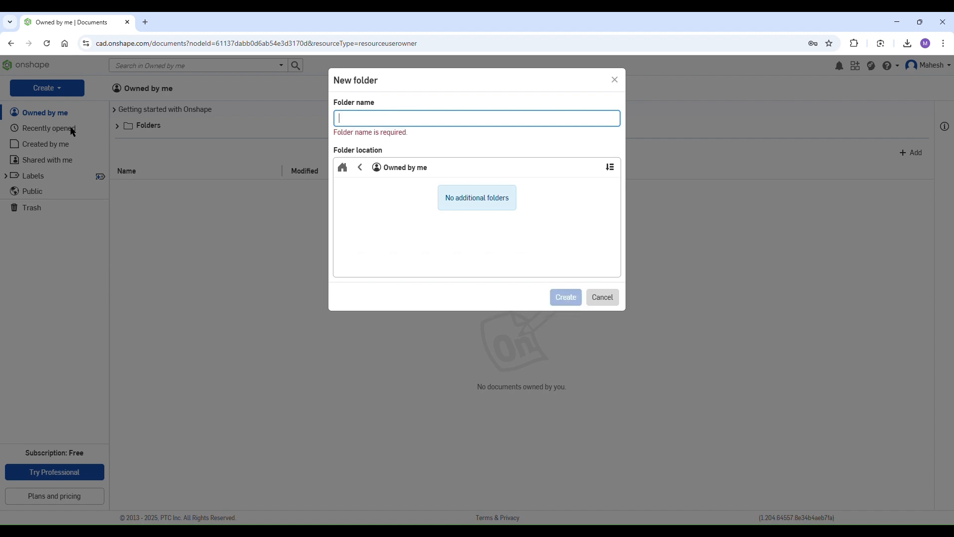
type("Tutorial")
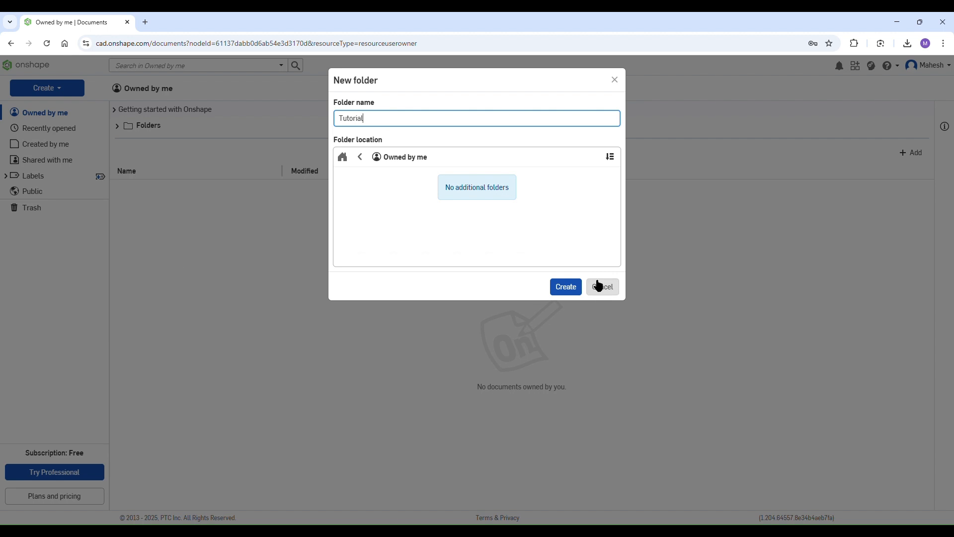
left_click(580, 290)
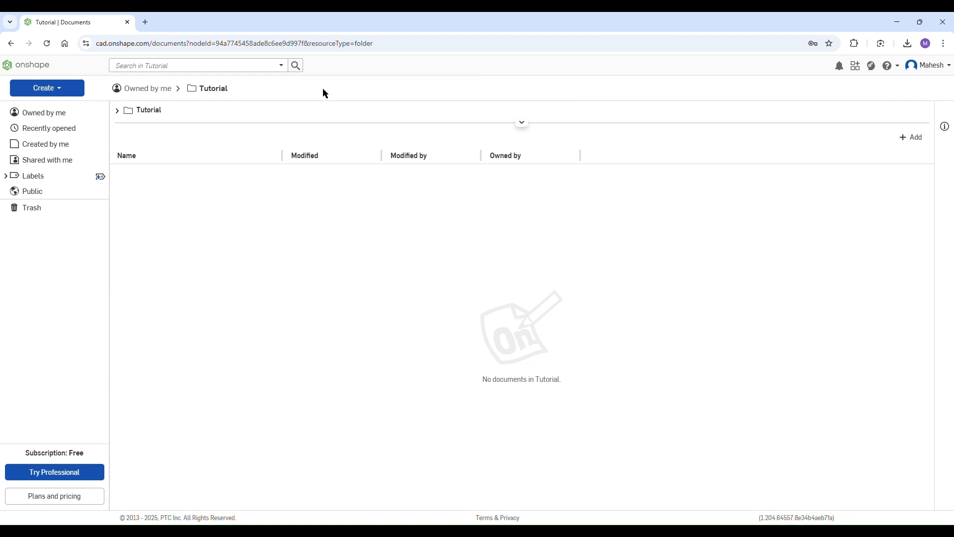
Step: Create a new public document named T01 inside the Tutorial folder
left_click(65, 92)
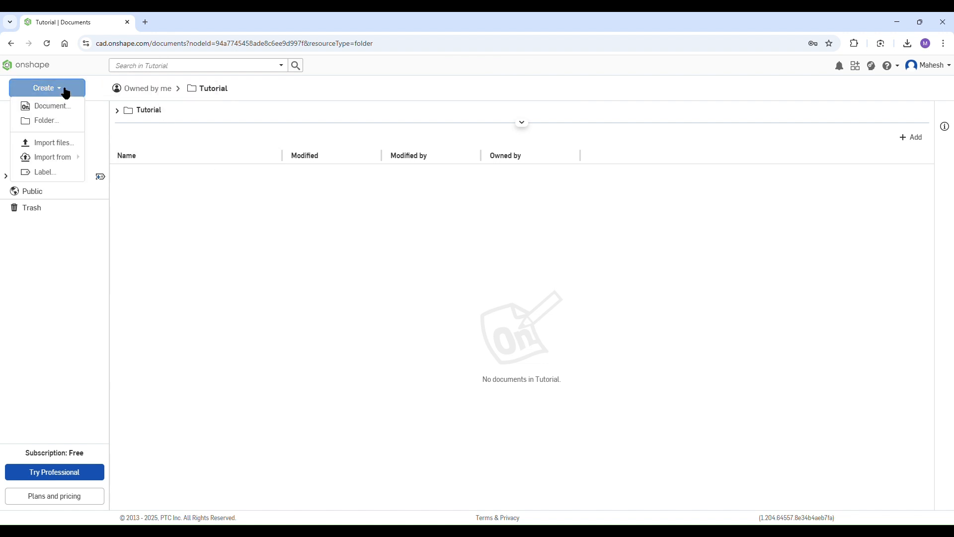
left_click(63, 108)
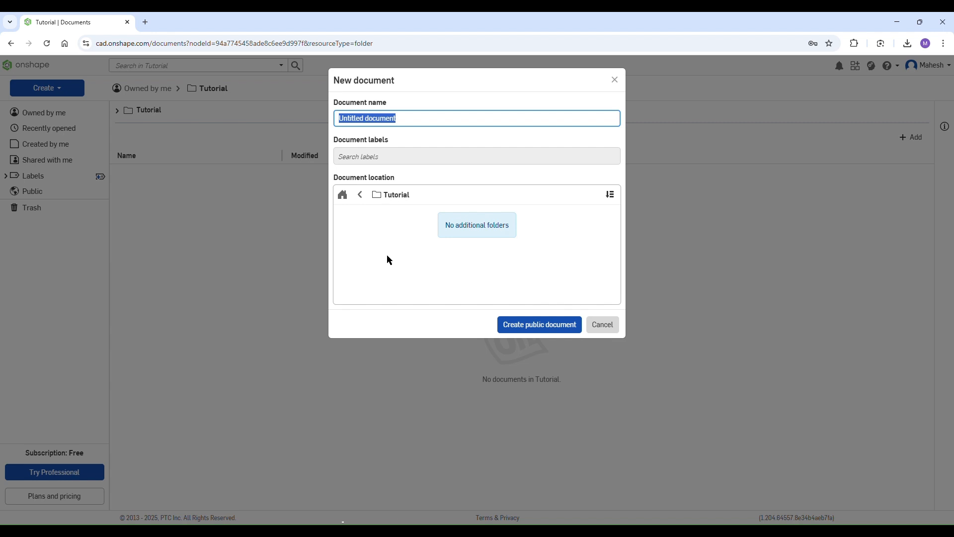
type("T01")
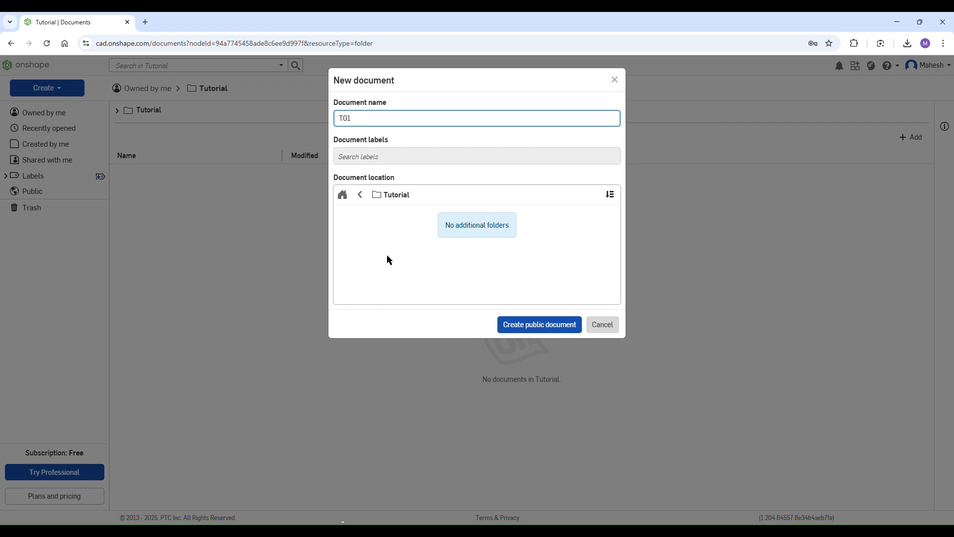
left_click(548, 330)
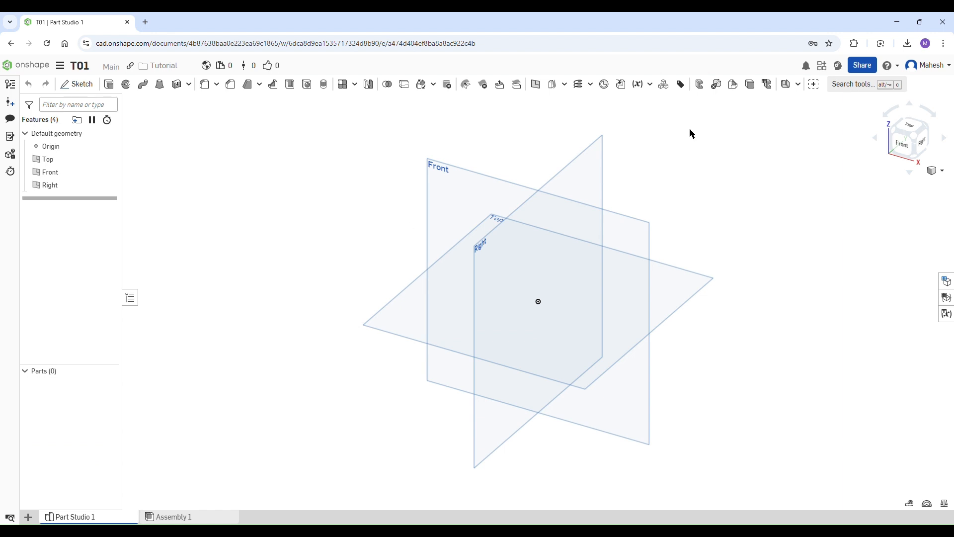
Step: Open the account's profile page and review its fields, including the nickname seen by other users and the company name
left_click(948, 66)
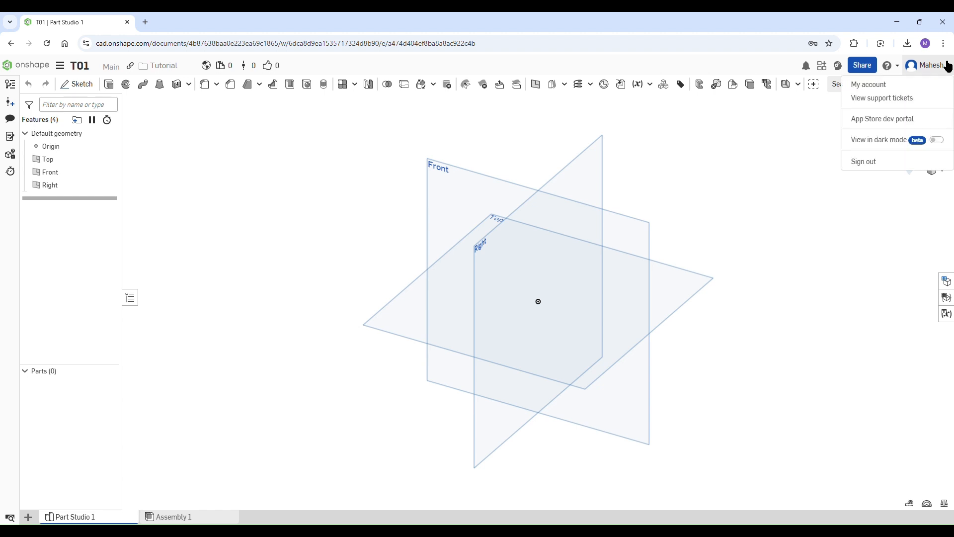
left_click(884, 87)
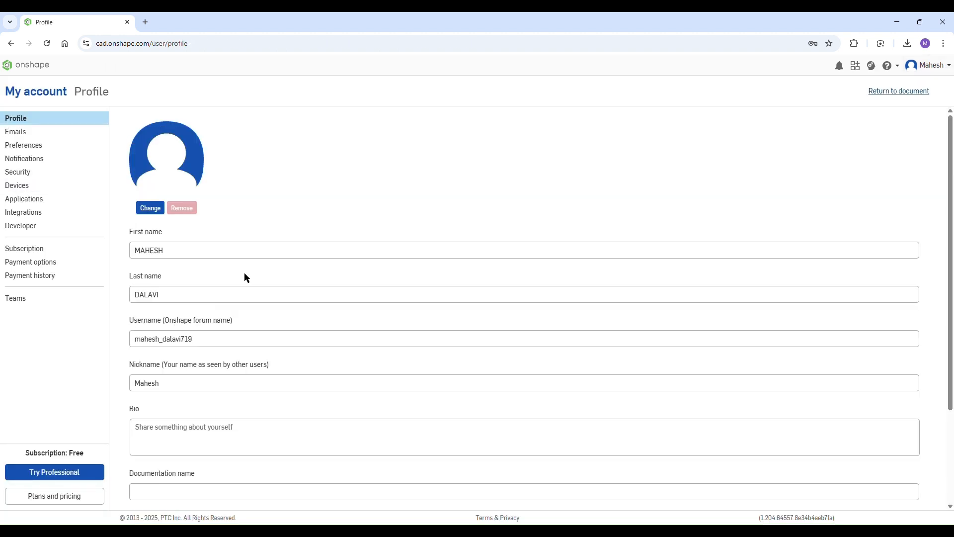
scroll(245, 277, "down", 3)
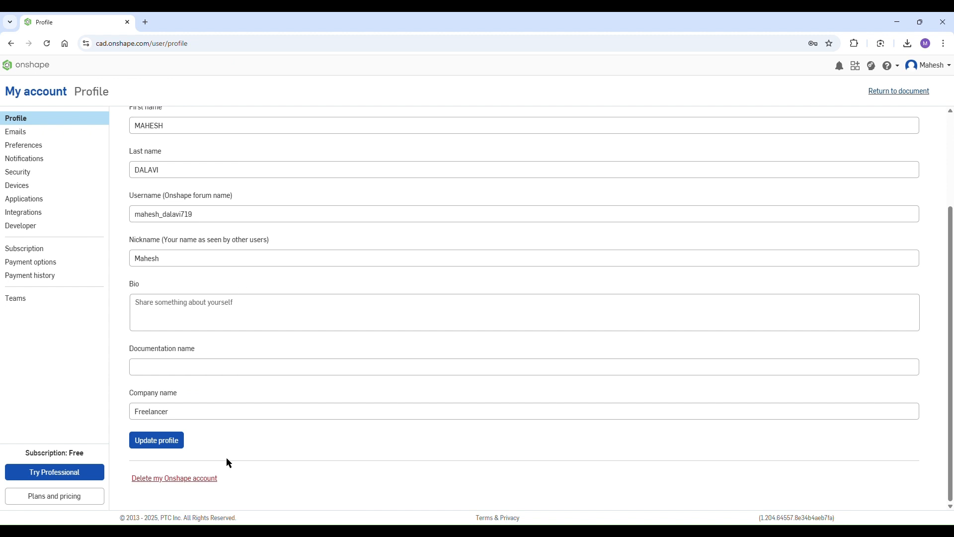
scroll(192, 293, "up", 3)
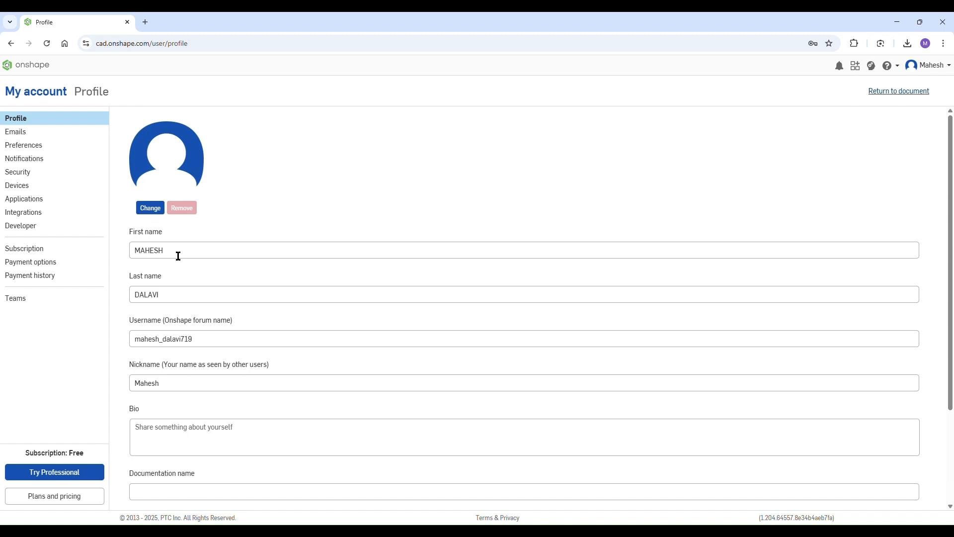
scroll(178, 256, "down", 2)
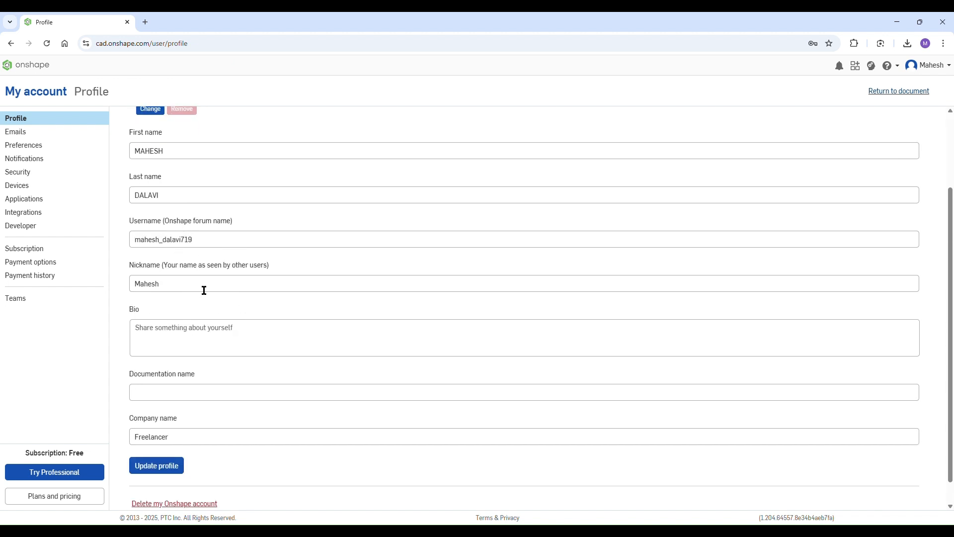
double_click(143, 287)
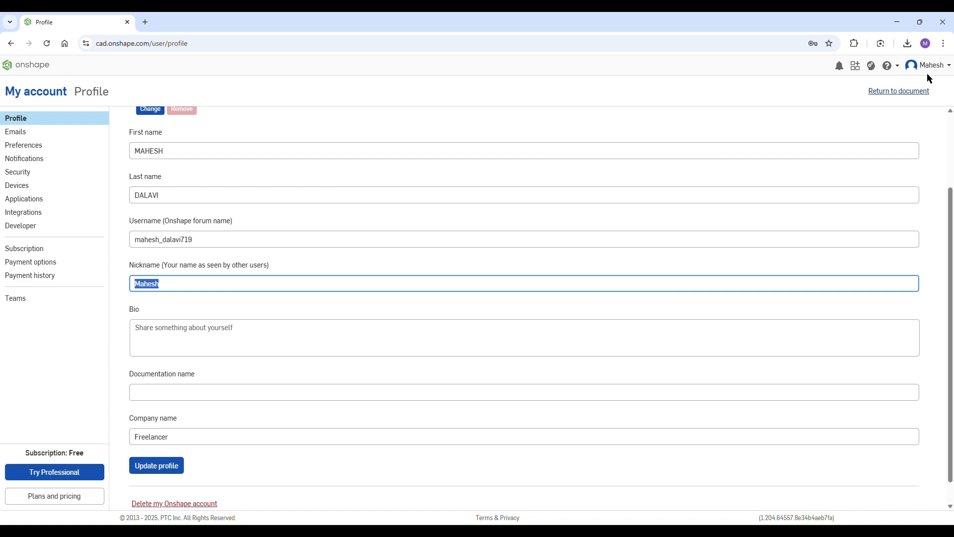
scroll(207, 431, "down", 1)
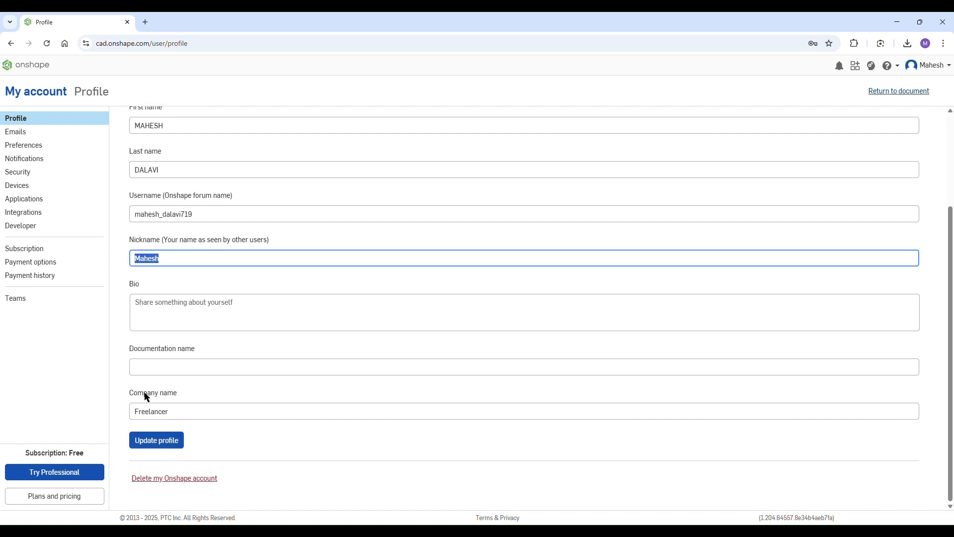
Step: Open the account preferences and bring up the theming settings
left_click(37, 149)
scroll(220, 181, "up", 3)
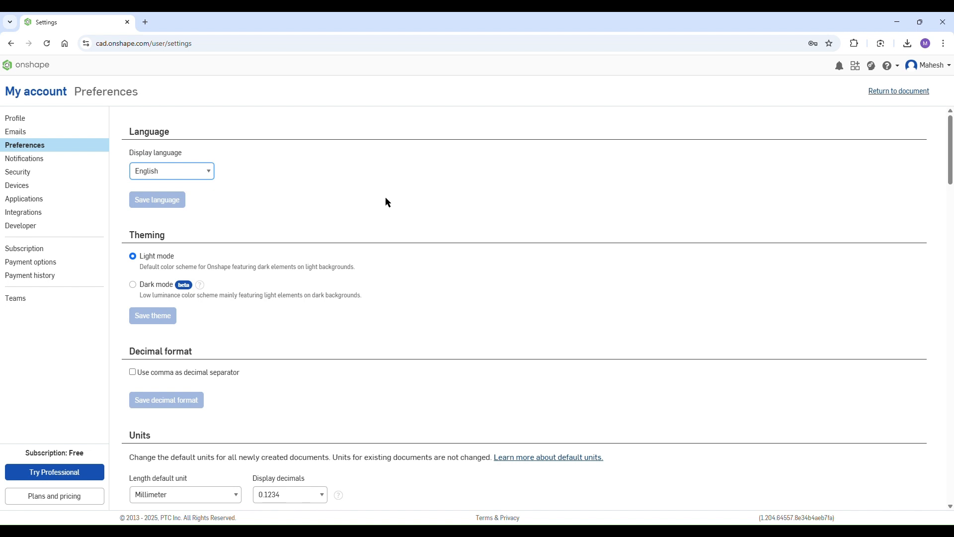
scroll(330, 198, "down", 2)
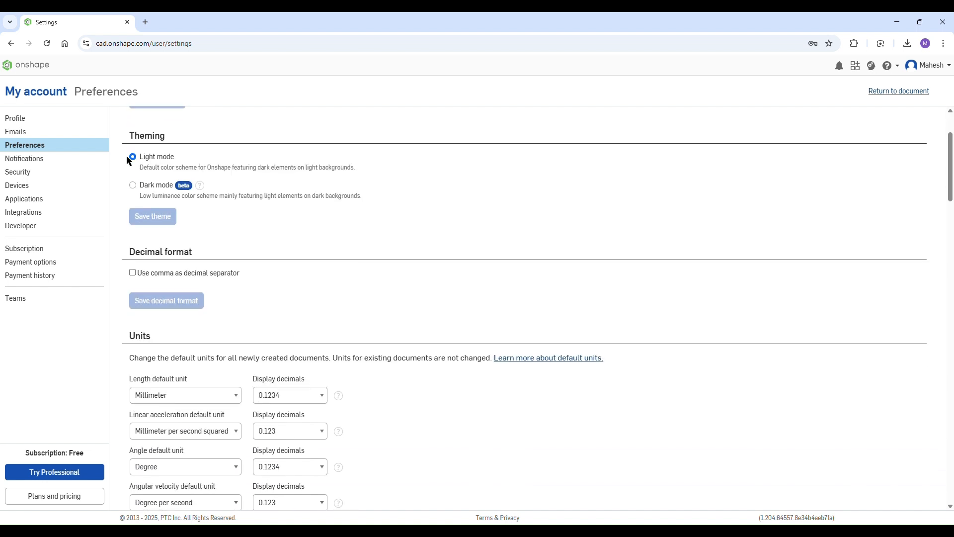
Step: Apply and save the dark mode theme, and restore and save light mode
left_click(133, 185)
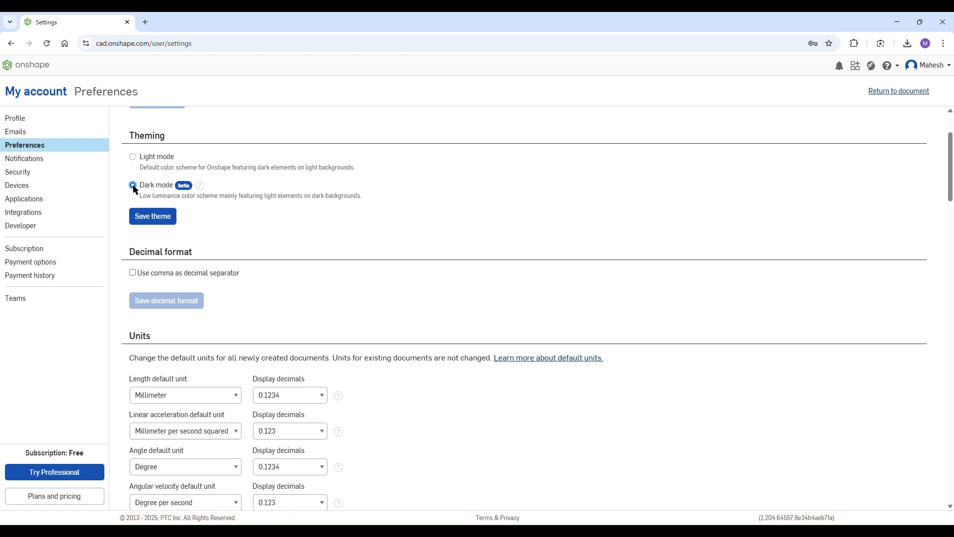
left_click(167, 218)
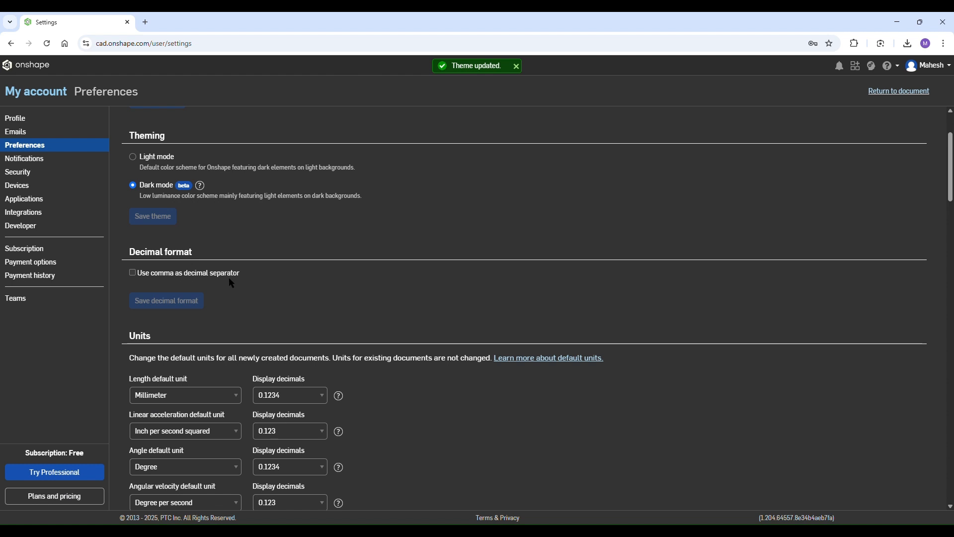
left_click(133, 158)
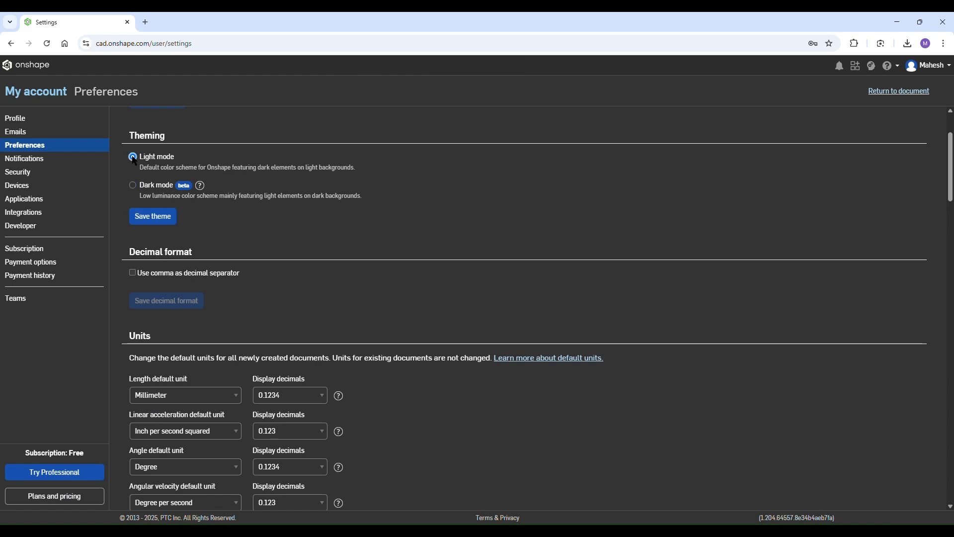
left_click(173, 219)
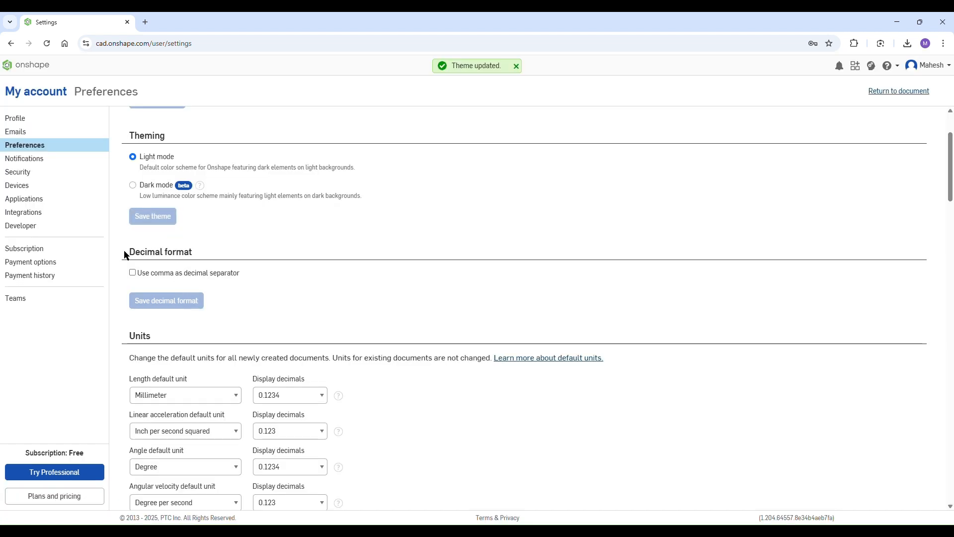
Step: Enable the comma as decimal separator in the decimal format settings and disable it again
left_click_drag(126, 253, 194, 259)
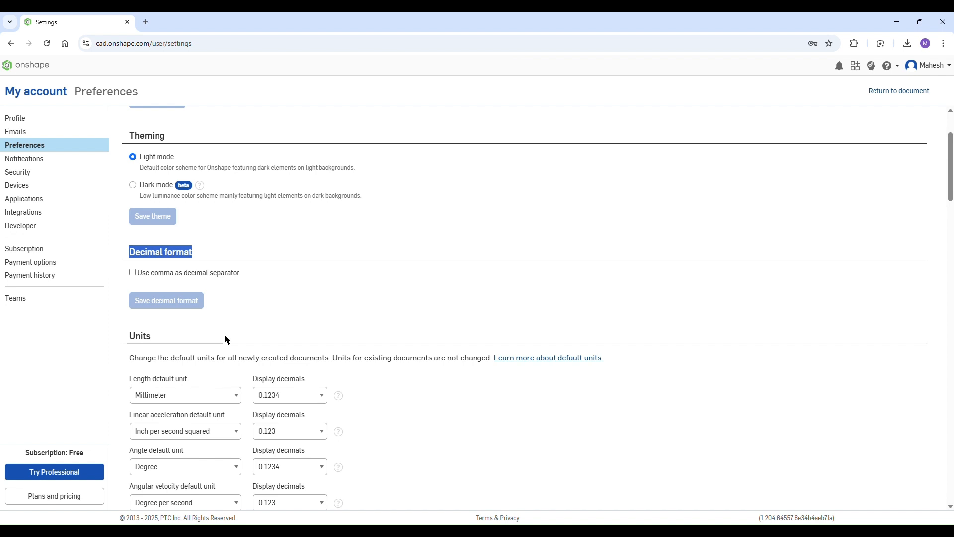
left_click(297, 279)
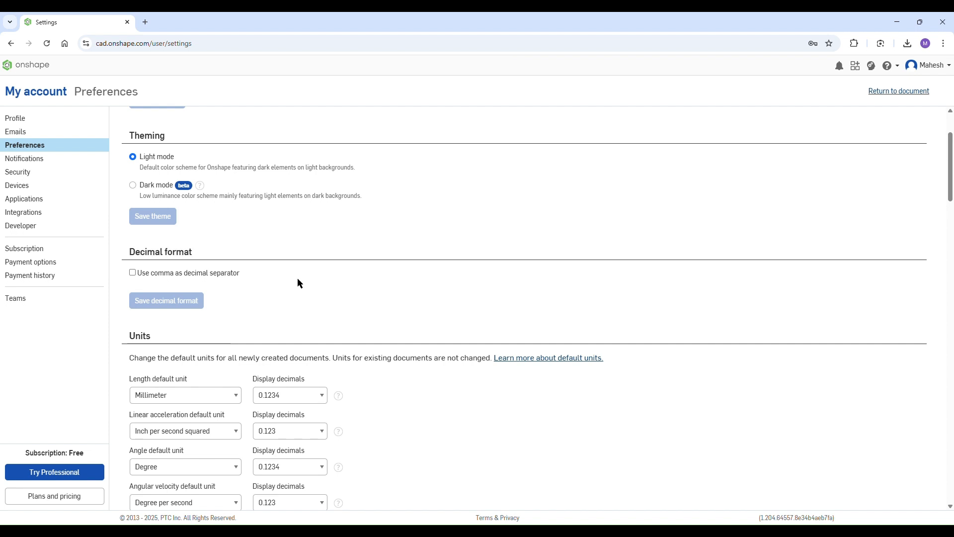
left_click(131, 274)
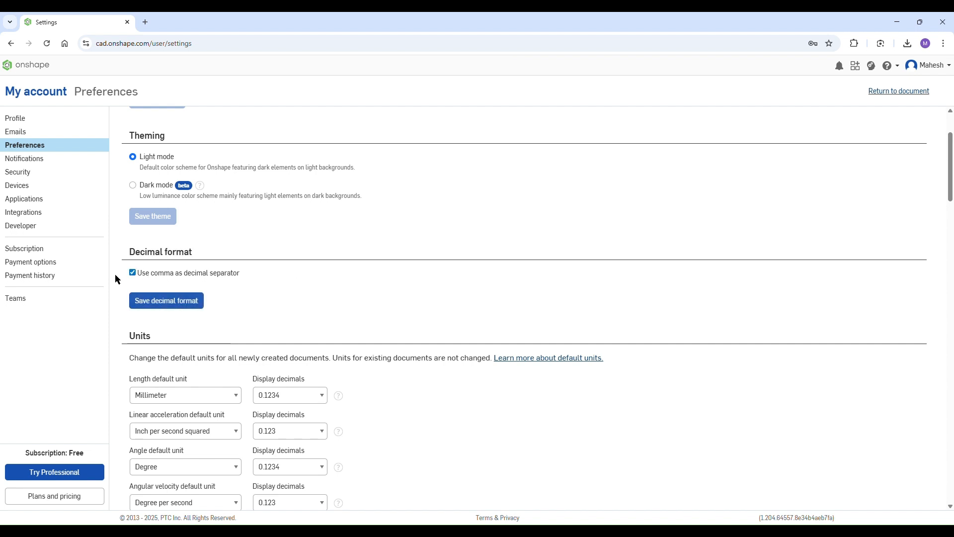
left_click(133, 273)
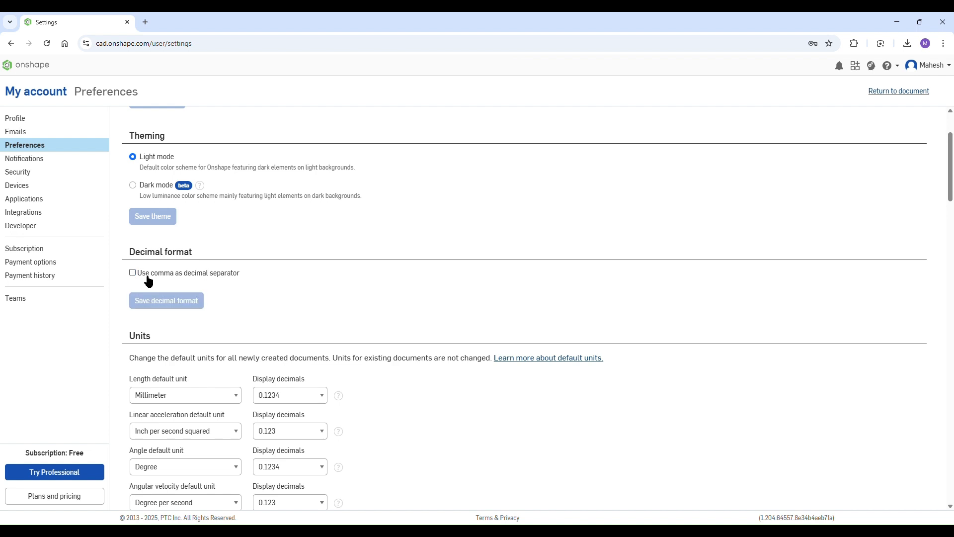
Step: Change the default linear acceleration unit in the units preferences and save the unit changes
scroll(252, 353, "down", 3)
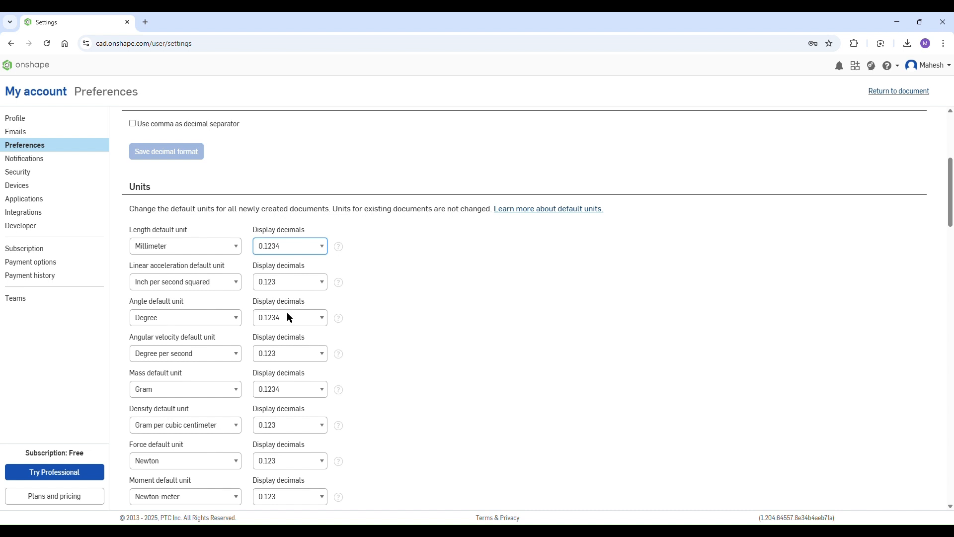
left_click(375, 289)
left_click(171, 282)
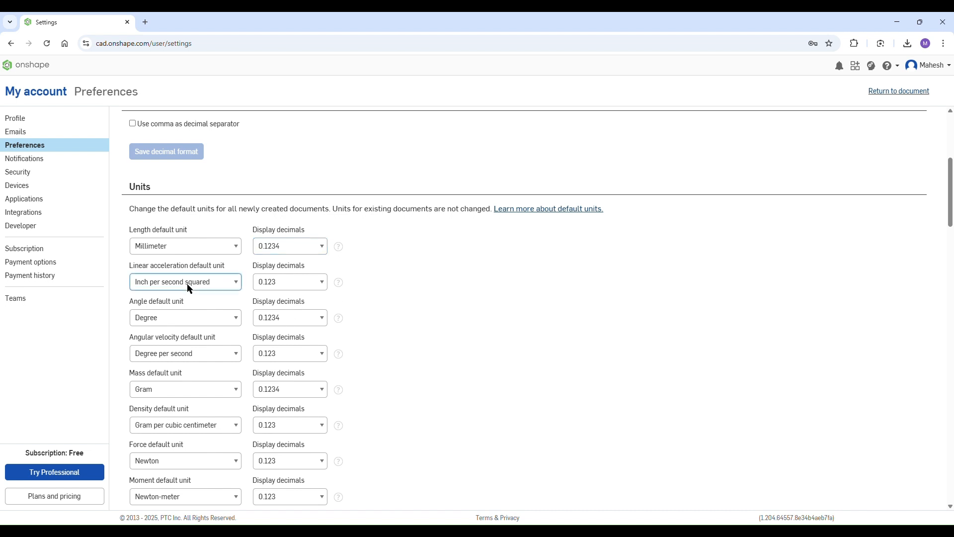
left_click(189, 337)
scroll(288, 307, "down", 5)
left_click(175, 385)
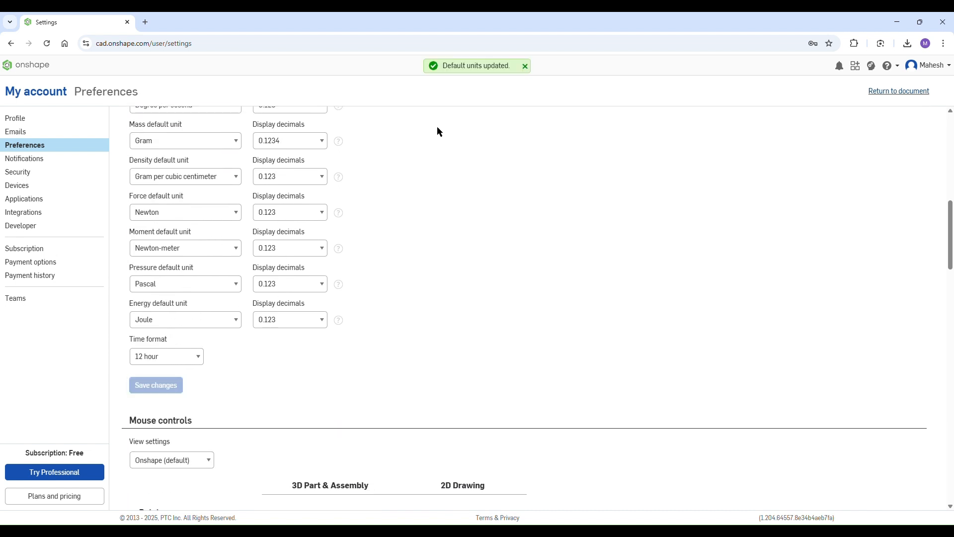
Step: Preview the SOLIDWORKS mouse controls, restore Onshape (default) with reverse scroll wheel zoom direction enabled, and save the mouse controls
scroll(293, 288, "down", 4)
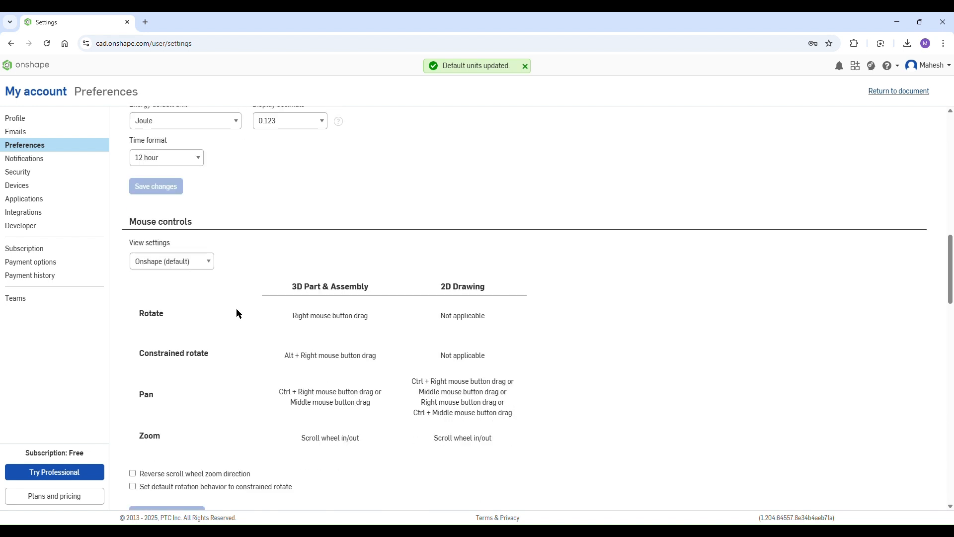
left_click(185, 263)
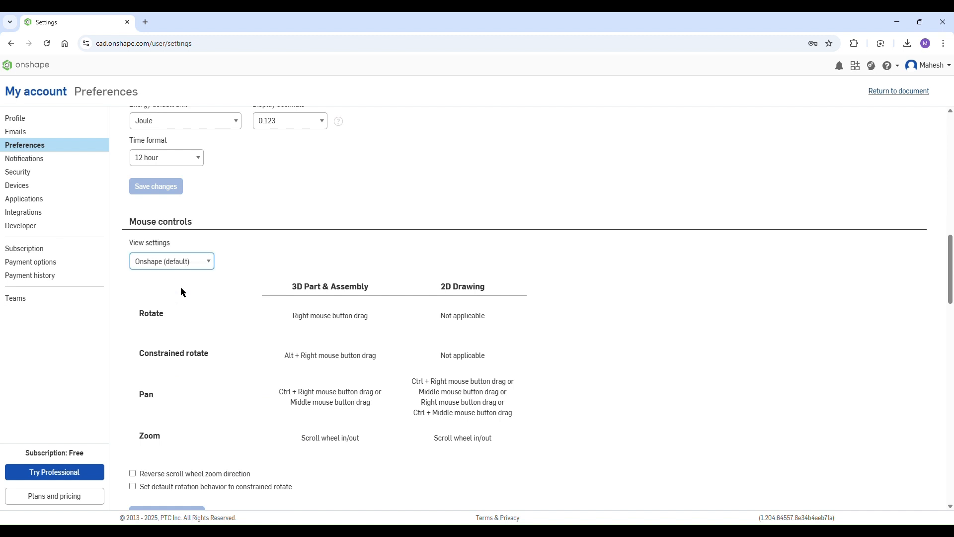
left_click(181, 288)
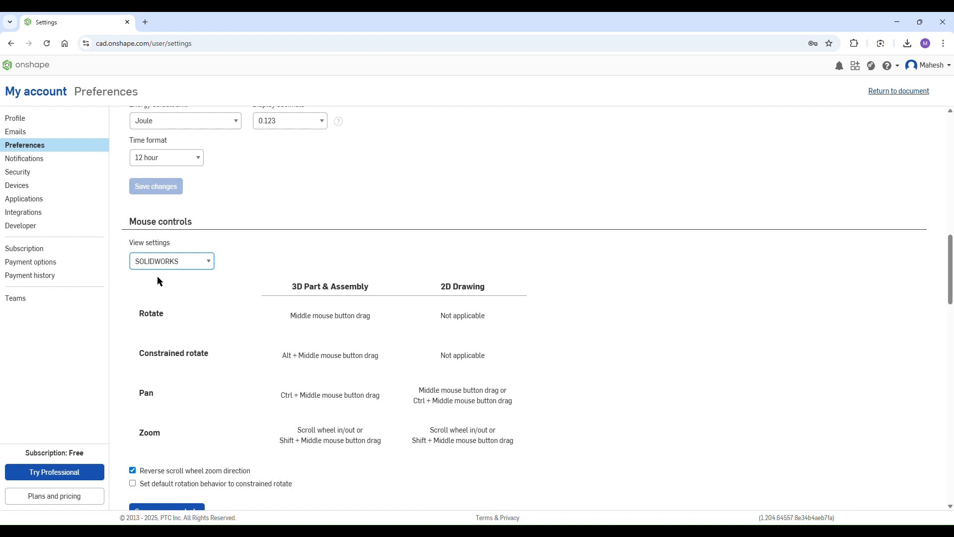
left_click(170, 277)
scroll(205, 382, "down", 5)
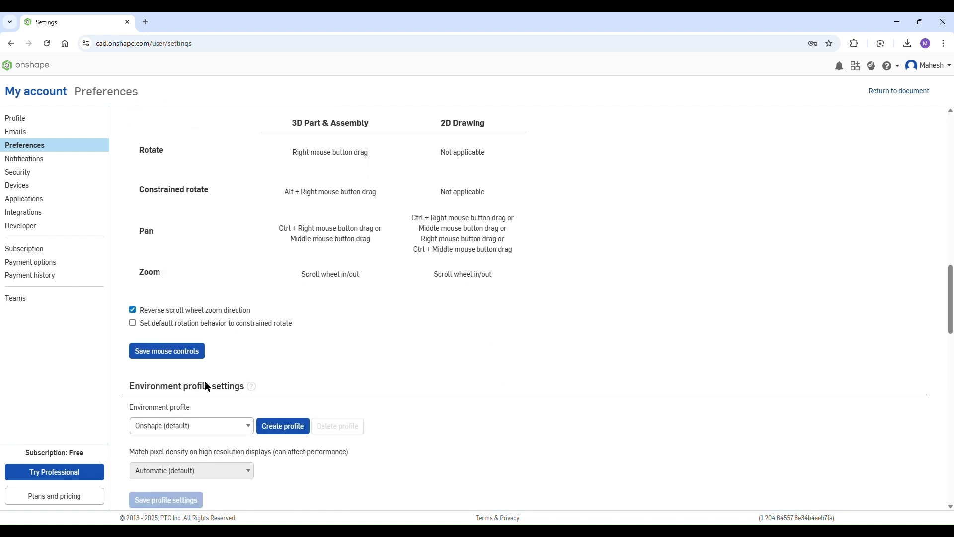
left_click(172, 266)
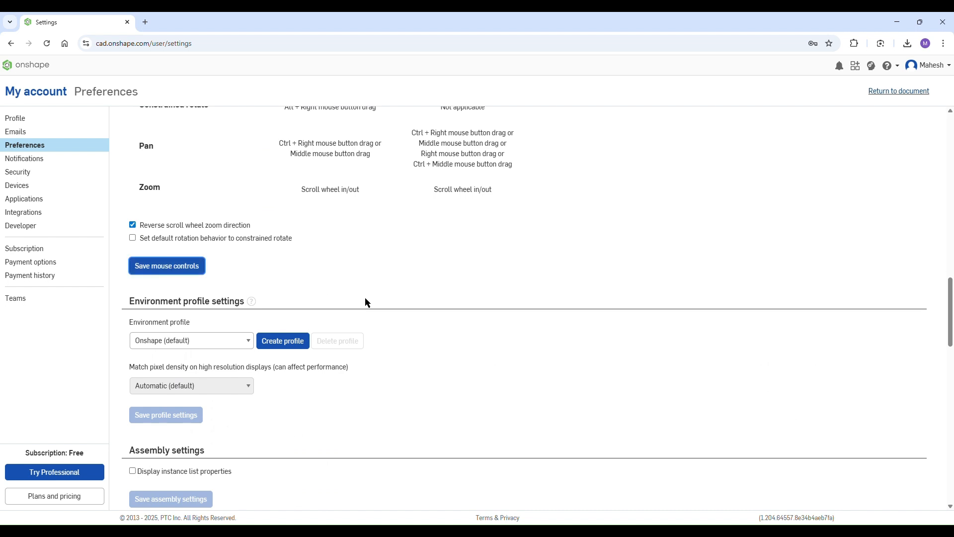
Step: Review the environment profile, assembly, keyboard shortcut and shortcut toolbar settings in the preferences
scroll(362, 303, "down", 6)
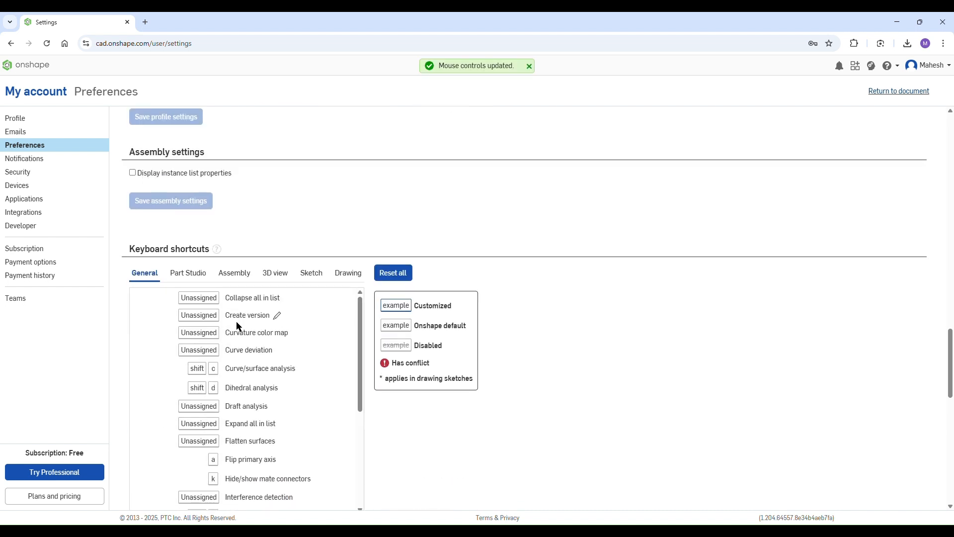
scroll(232, 326, "up", 3)
scroll(232, 328, "up", 2)
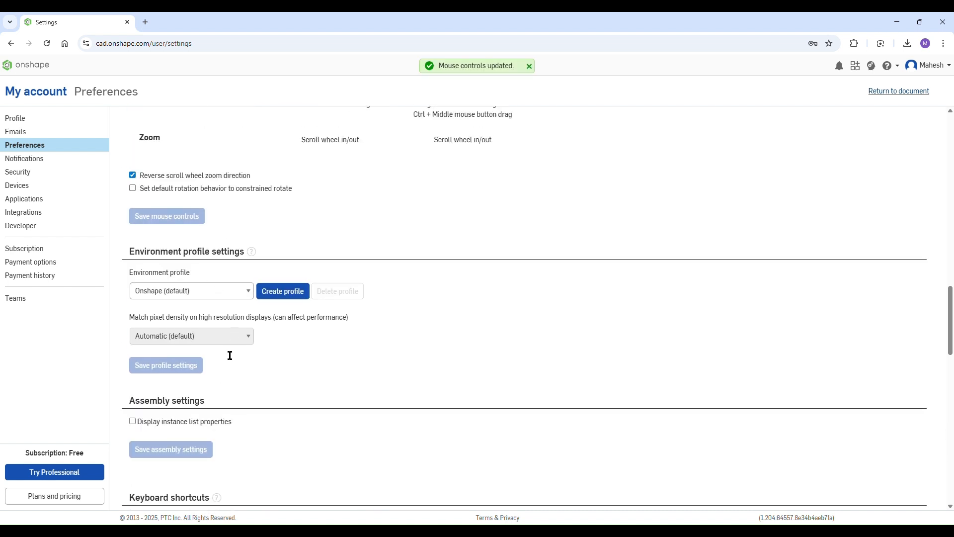
scroll(197, 391, "down", 2)
scroll(195, 392, "down", 1)
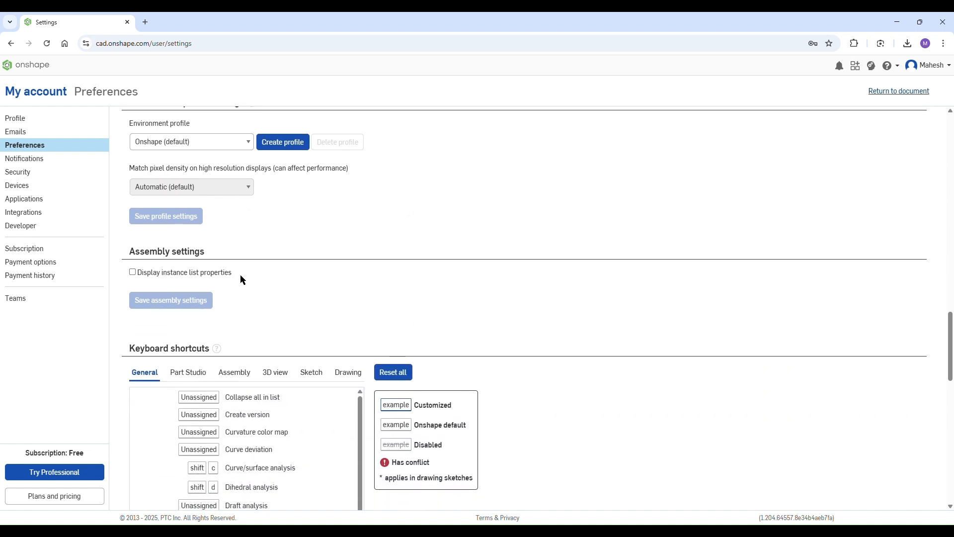
scroll(240, 274, "down", 2)
scroll(239, 273, "down", 2)
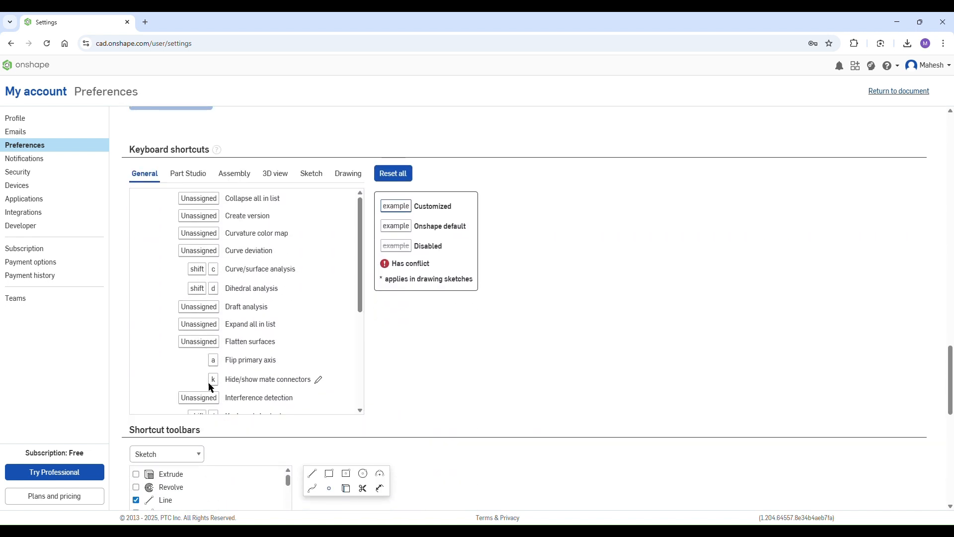
scroll(216, 380, "down", 2)
scroll(218, 379, "down", 1)
scroll(412, 382, "down", 4)
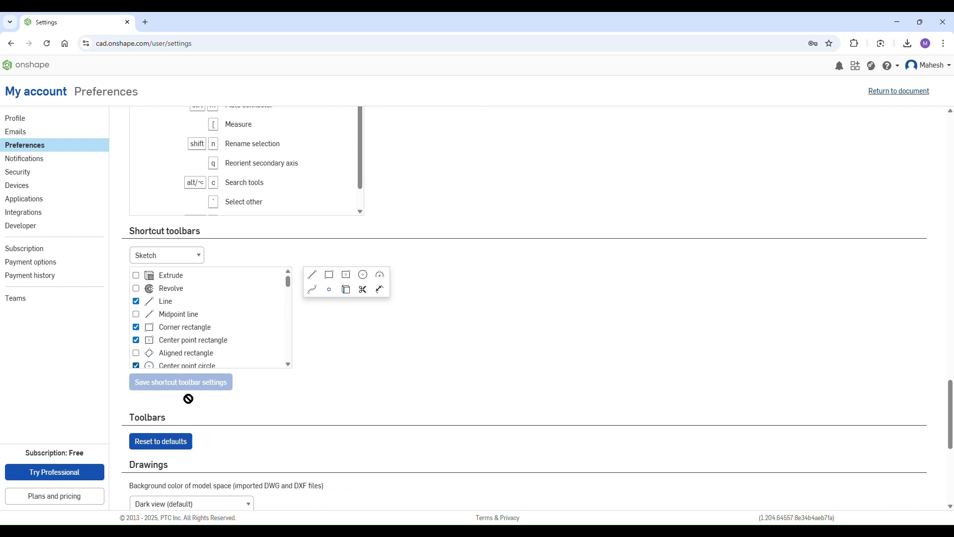
scroll(314, 367, "down", 1)
scroll(316, 367, "down", 3)
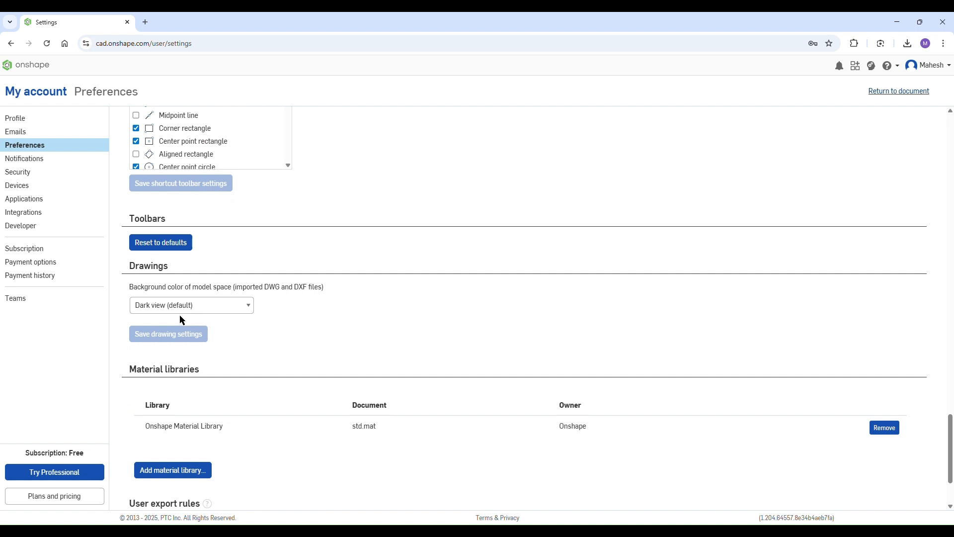
Step: Examine the drawing background color options, the material libraries, the user export rules and the environment profile explanation
left_click(234, 308)
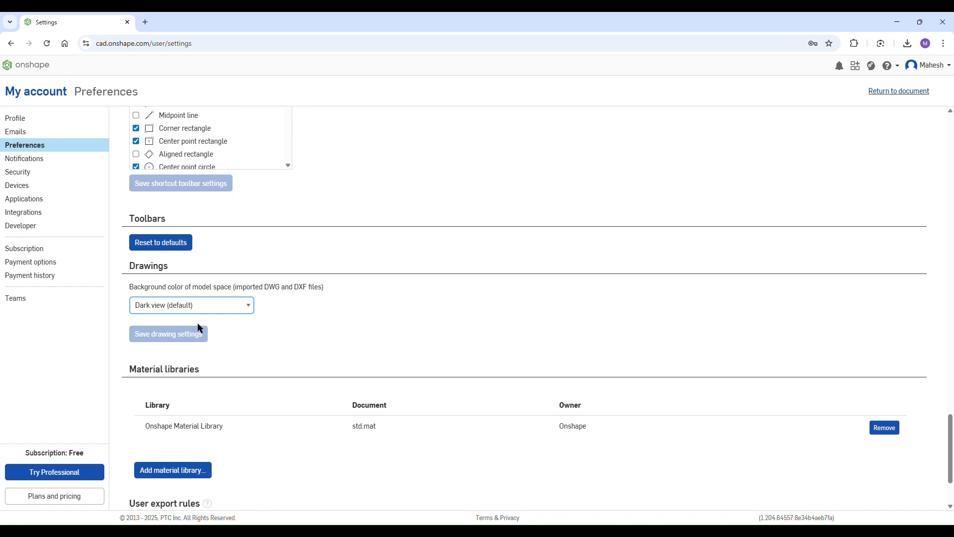
scroll(308, 315, "down", 2)
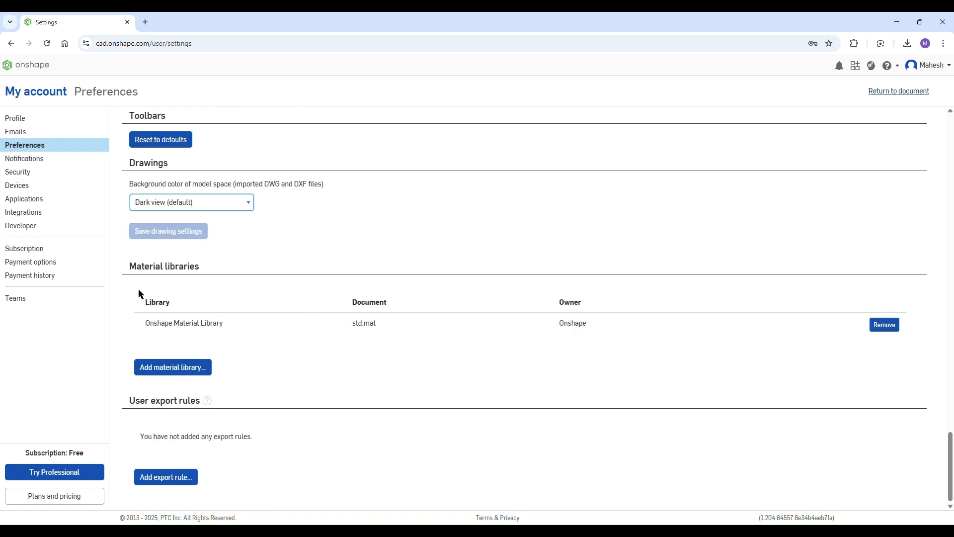
left_click(203, 368)
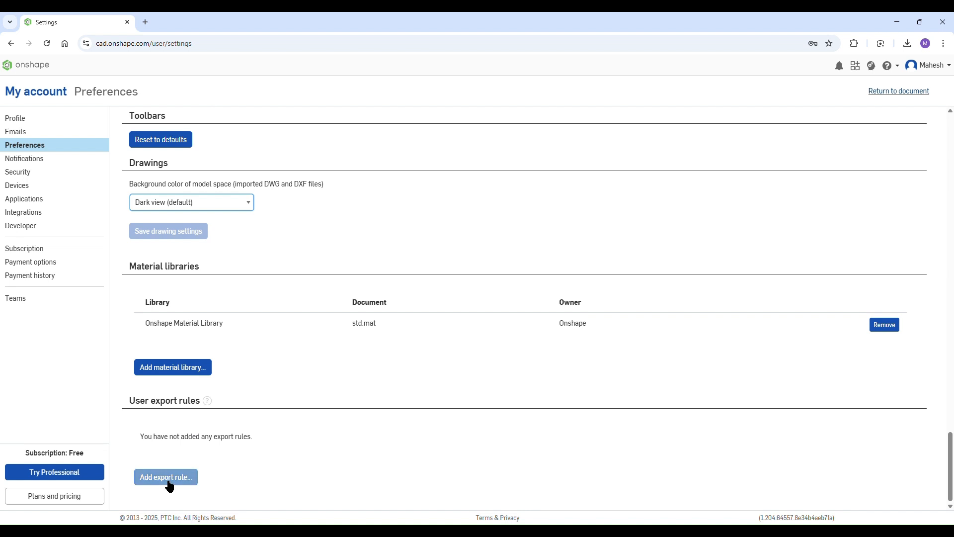
scroll(183, 406, "up", 15)
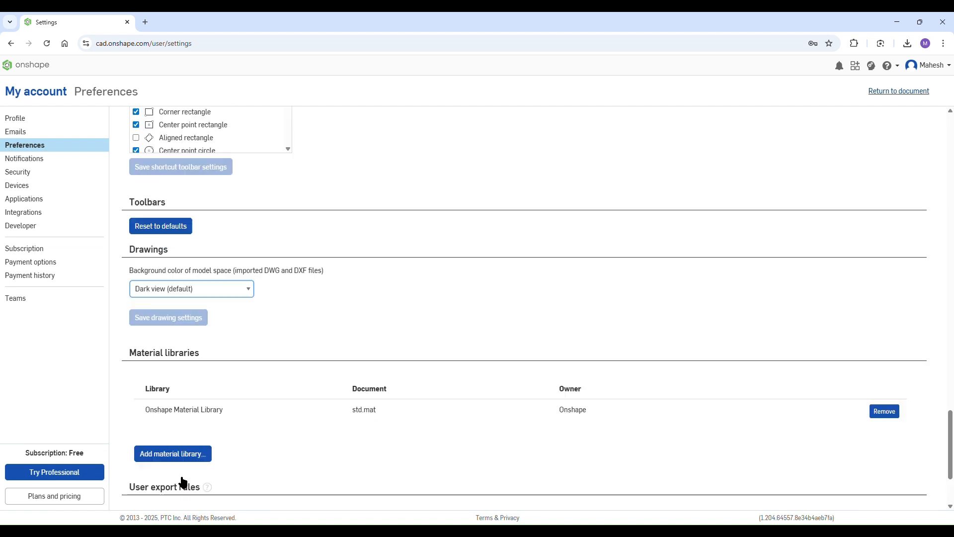
scroll(173, 452, "down", 1)
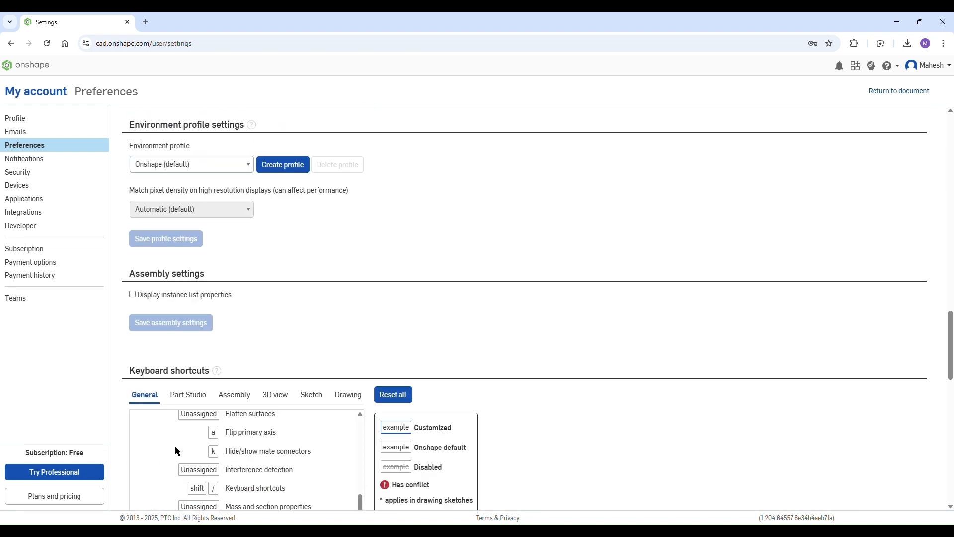
scroll(221, 323, "up", 4)
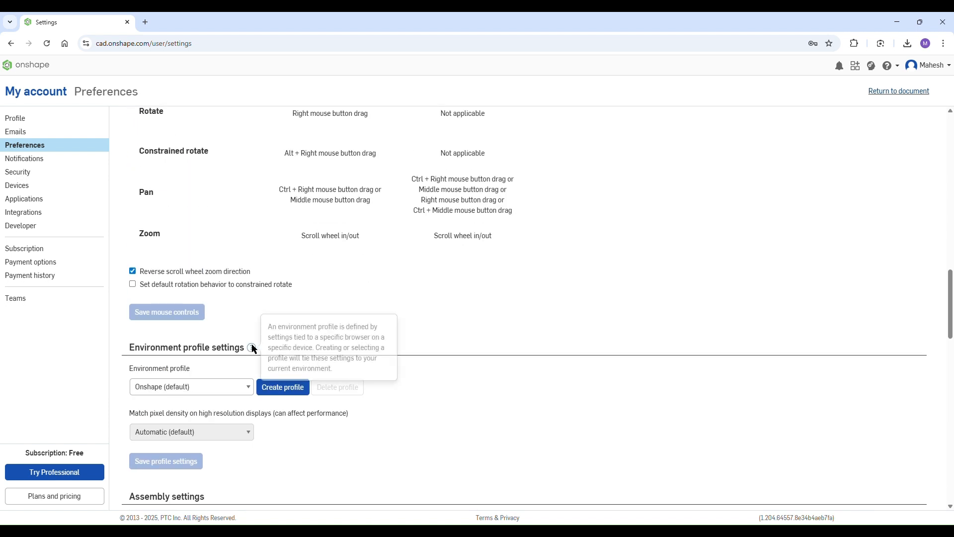
scroll(251, 344, "down", 15)
scroll(204, 455, "down", 1)
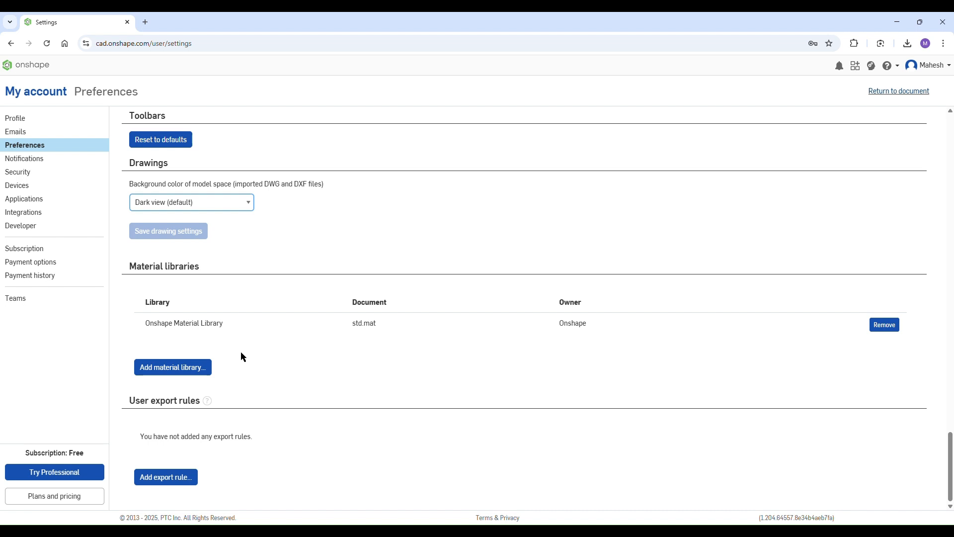
scroll(241, 351, "up", 7)
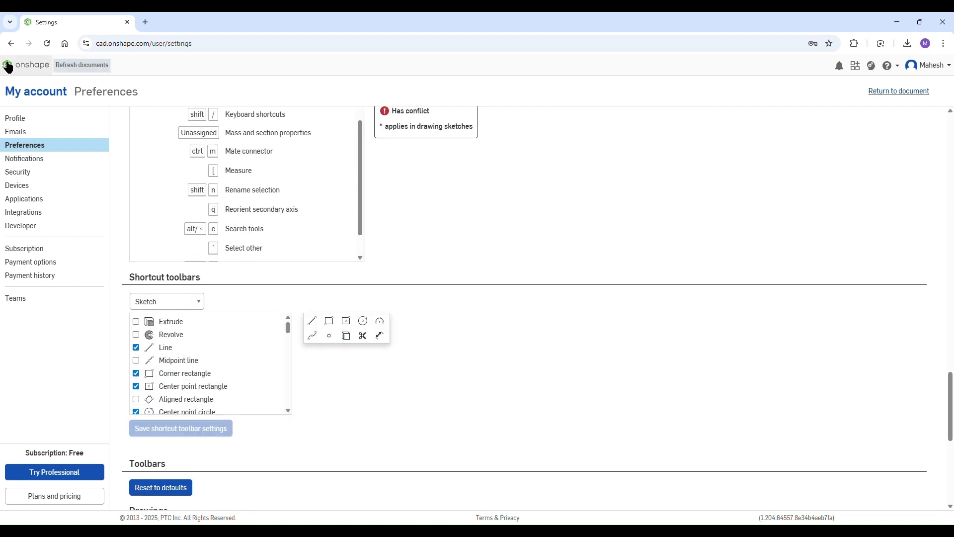
Step: Open the T01 document from the Tutorial folder and view the element types that can be added to it
left_click(41, 68)
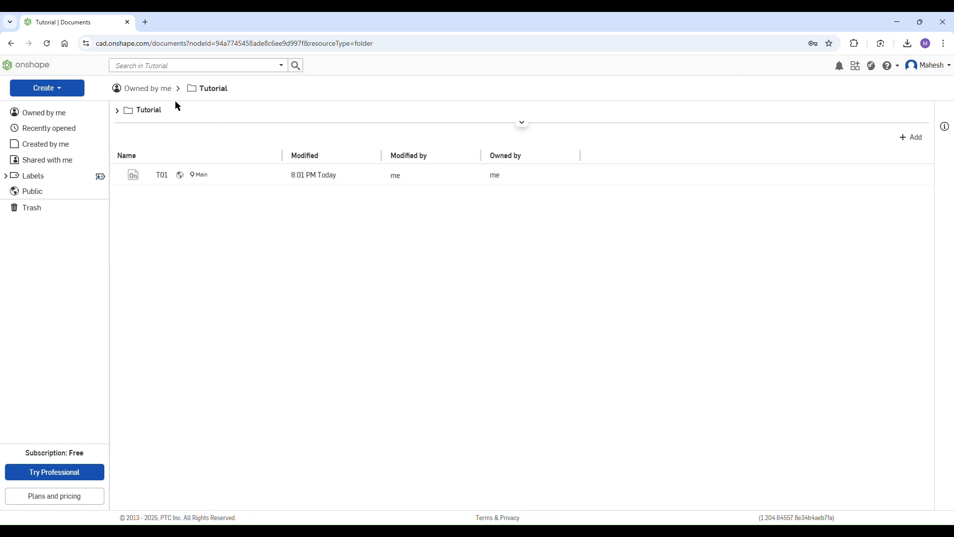
left_click(162, 176)
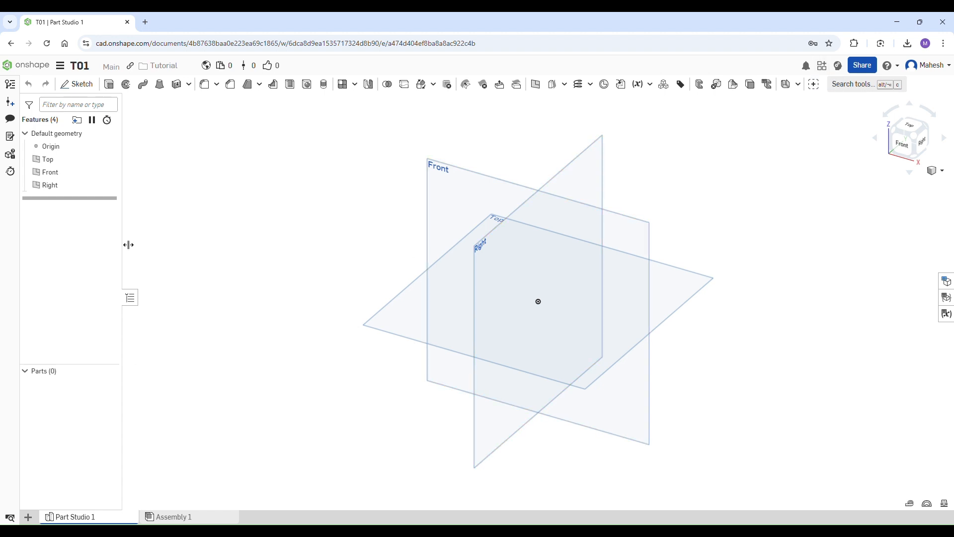
left_click(28, 517)
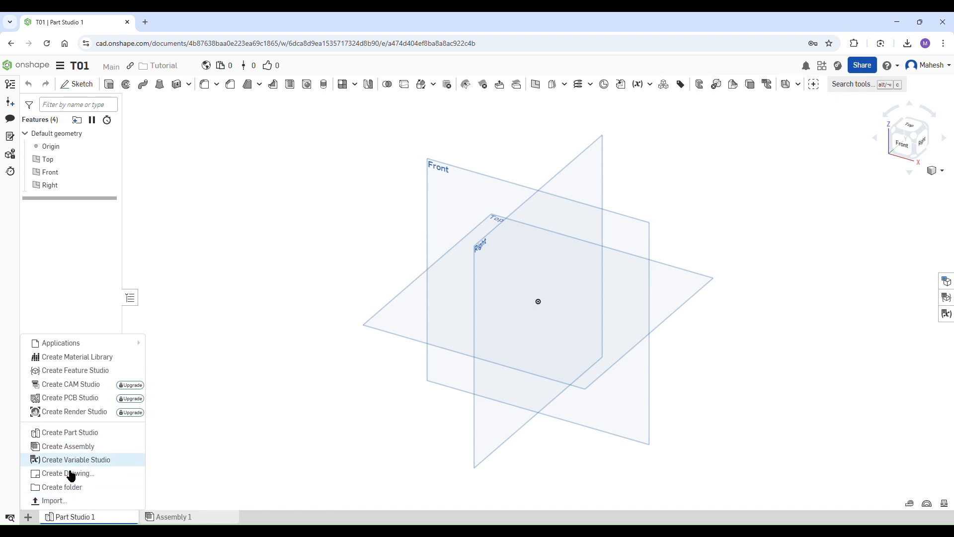
left_click(208, 400)
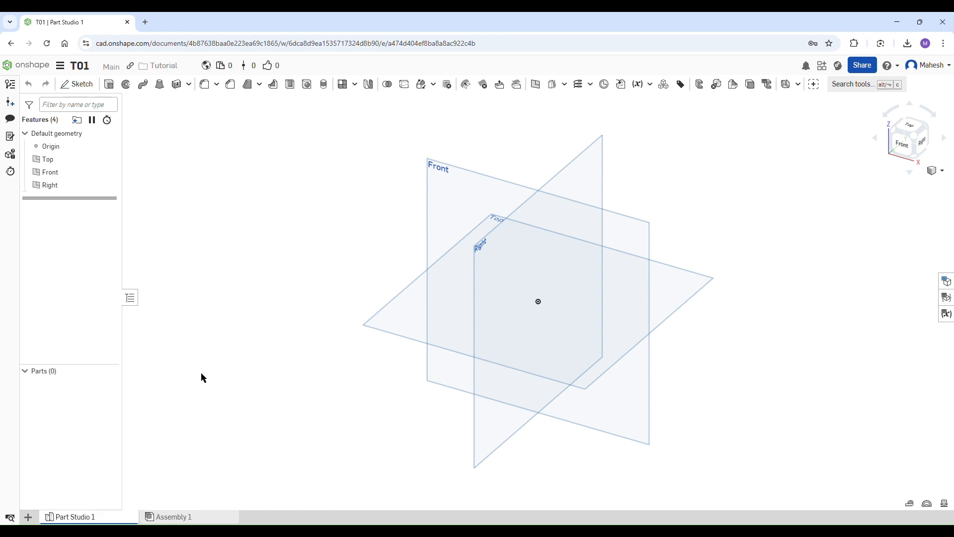
Step: Set the workspace's linear acceleration default unit to Millimeter per second squared and apply the workspace units
left_click(60, 66)
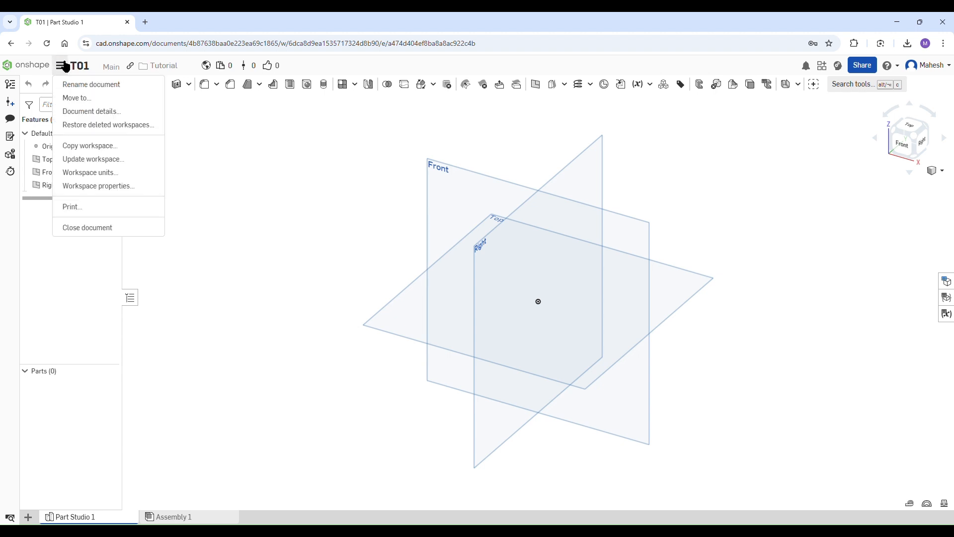
left_click(139, 173)
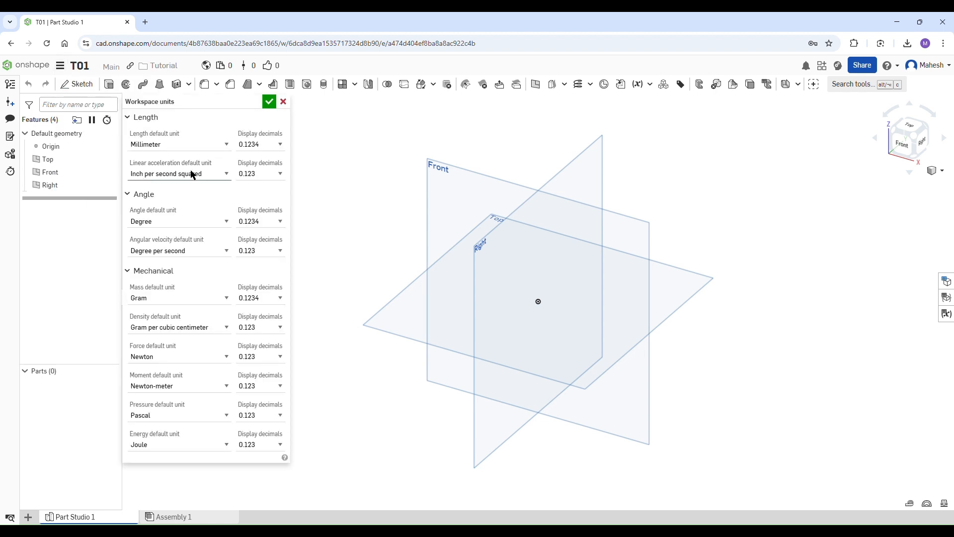
left_click(166, 223)
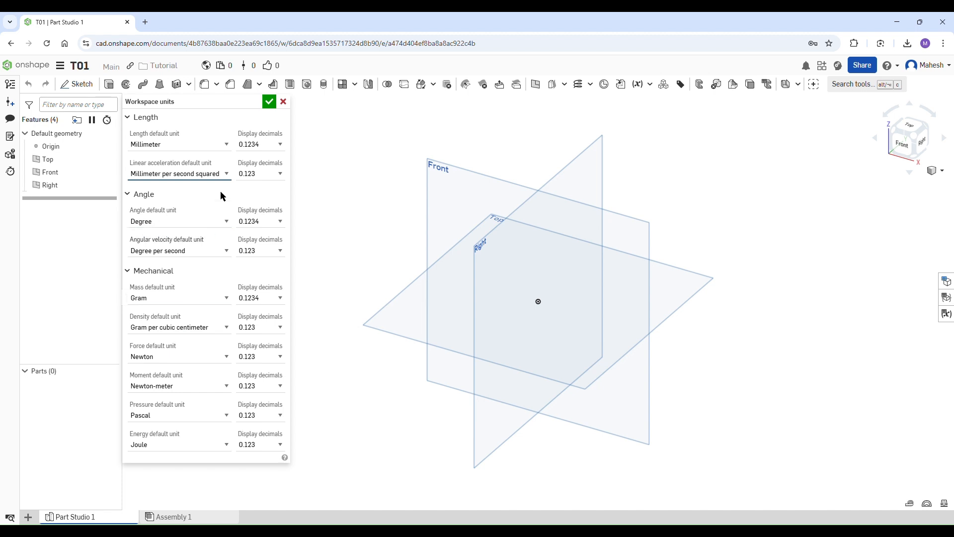
left_click(269, 102)
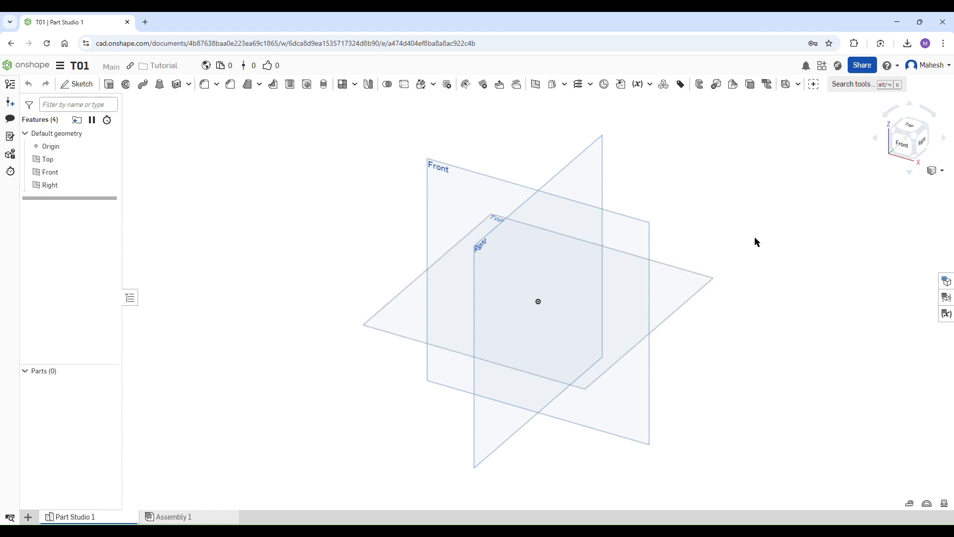
Step: Examine the default planes by panning and rotating the model and viewing it from the Top, Front, Right and isometric orientations
middle_click_drag(859, 191, 841, 191)
right_click_drag(844, 195, 884, 224)
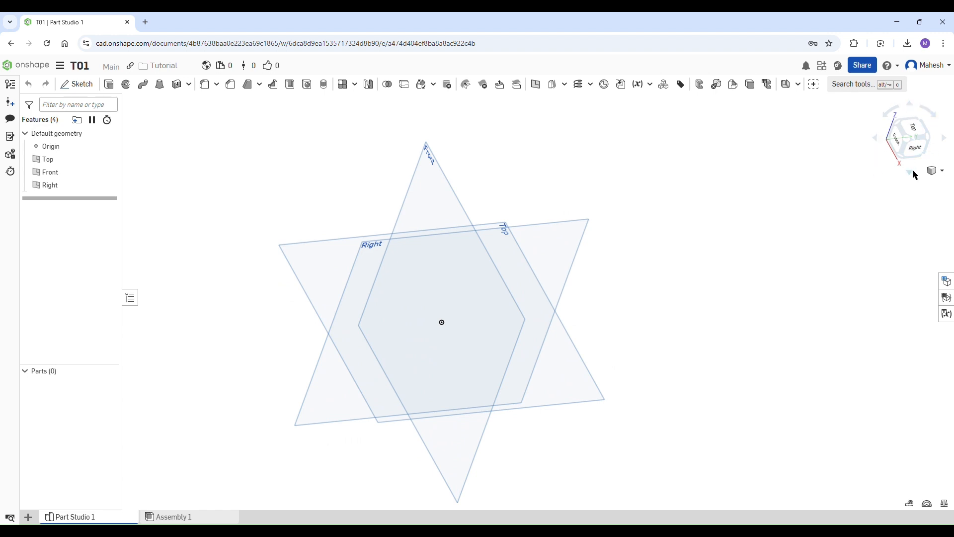
right_click_drag(864, 212, 848, 198)
left_click(907, 131)
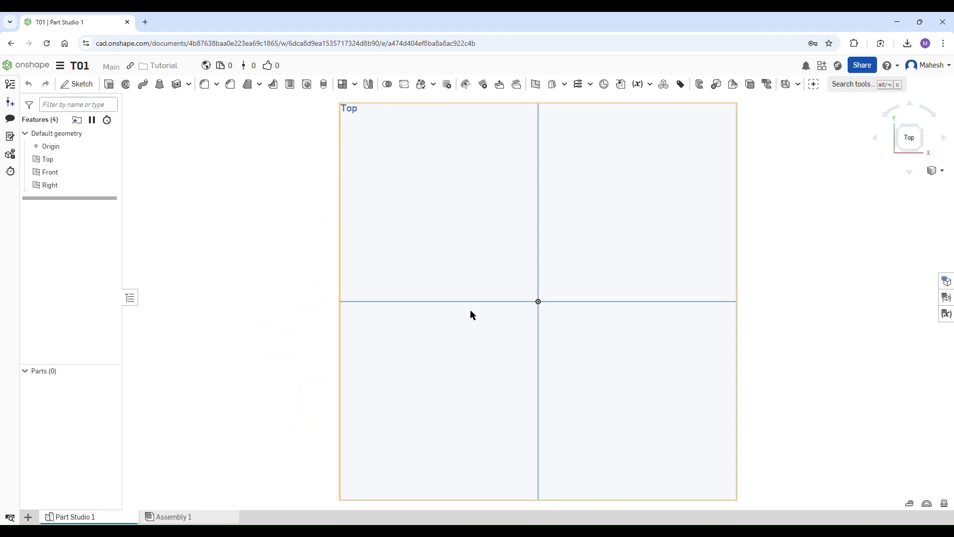
key("shift+7")
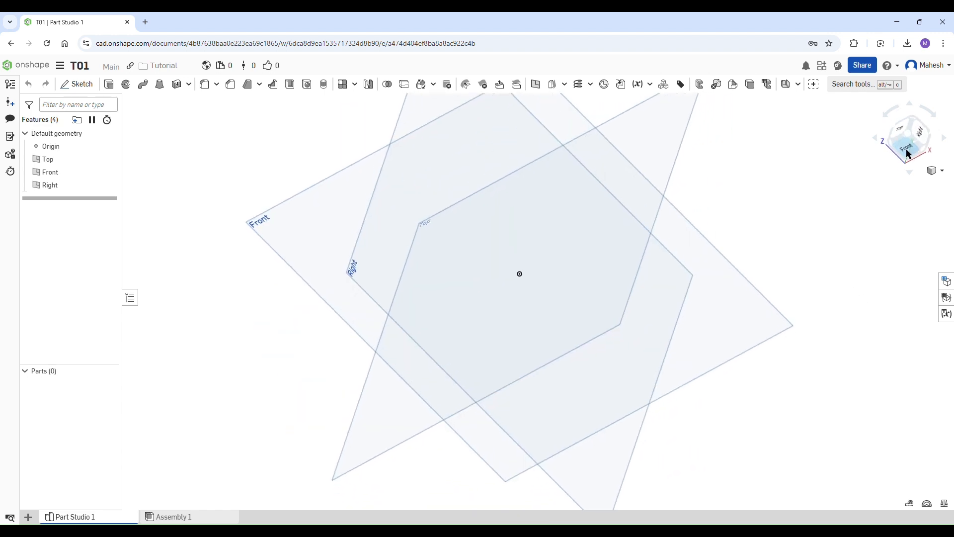
key("shift+1")
right_click_drag(876, 260, 780, 219)
left_click(911, 144)
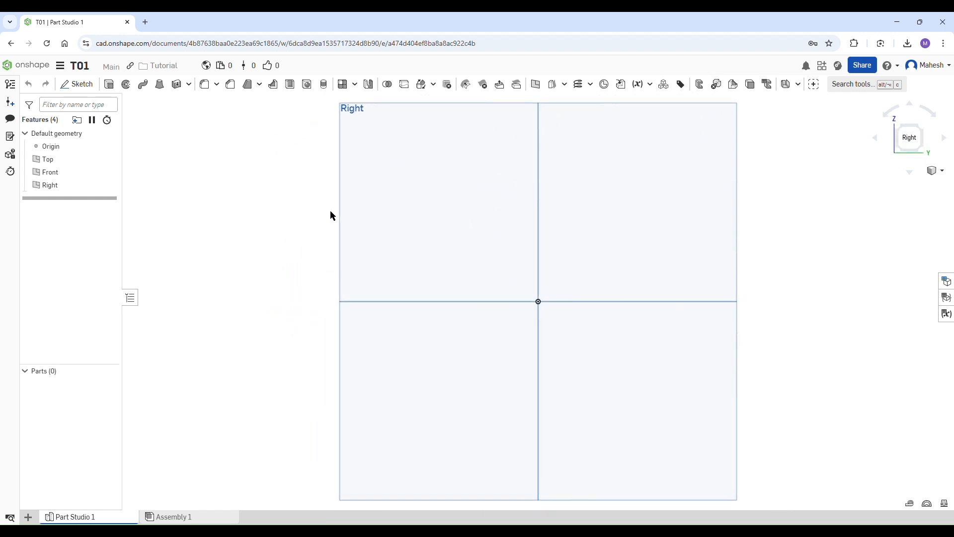
key("shift+7")
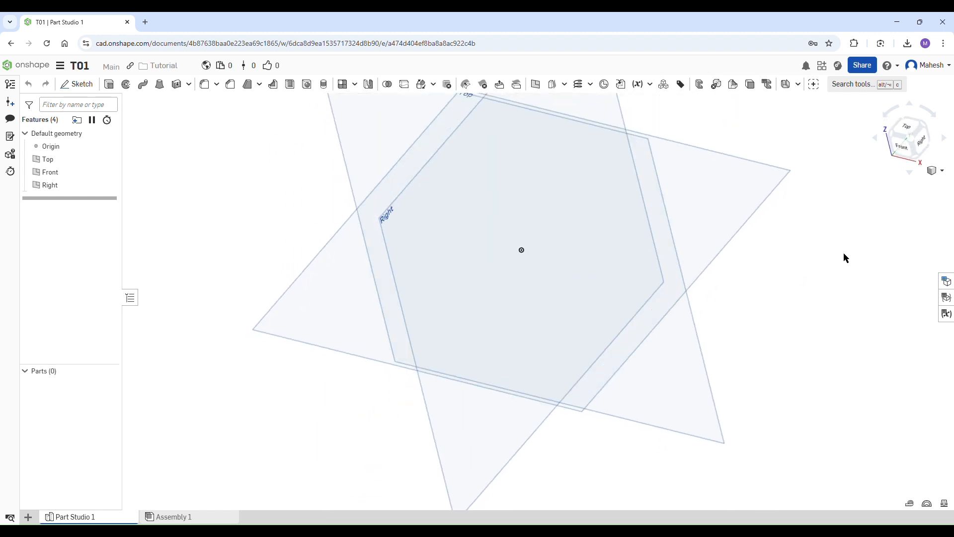
Step: View the default planes in isometric, dimetric and trimetric orientations, examine the other display options, and return to the isometric view
left_click(945, 175)
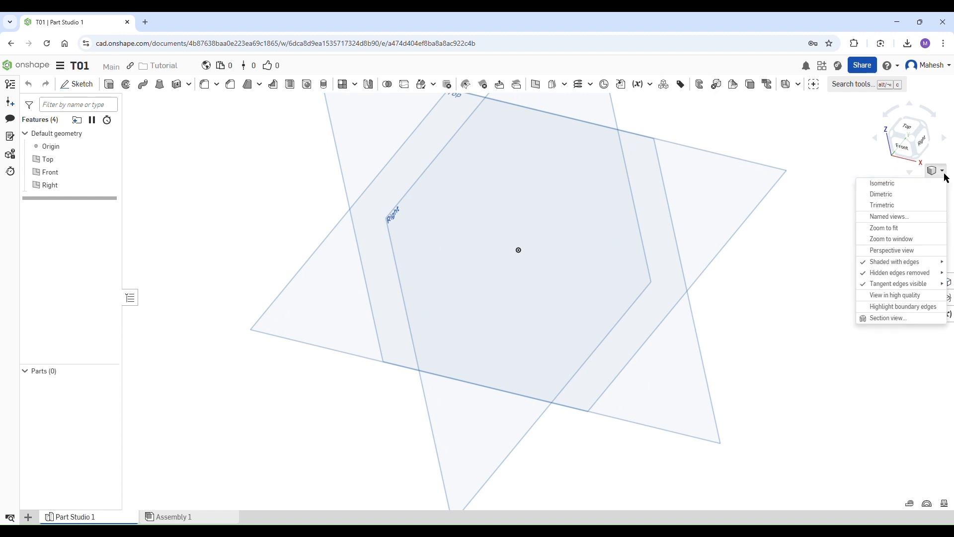
left_click(884, 184)
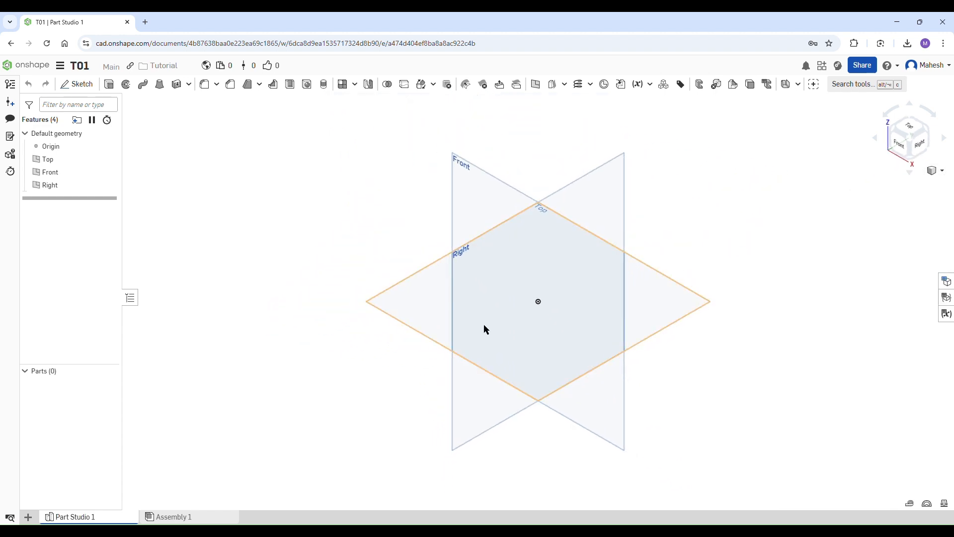
left_click(941, 171)
left_click(885, 193)
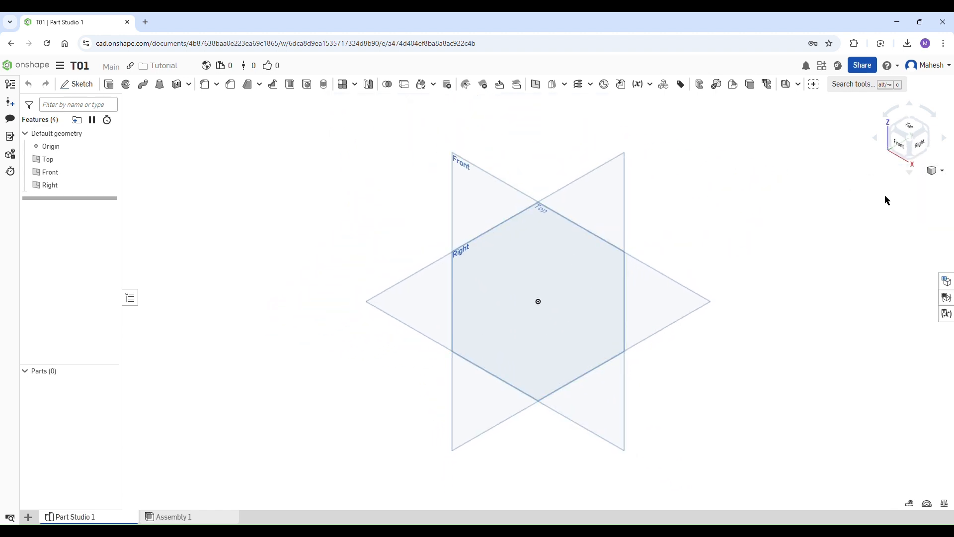
left_click(942, 171)
left_click(902, 208)
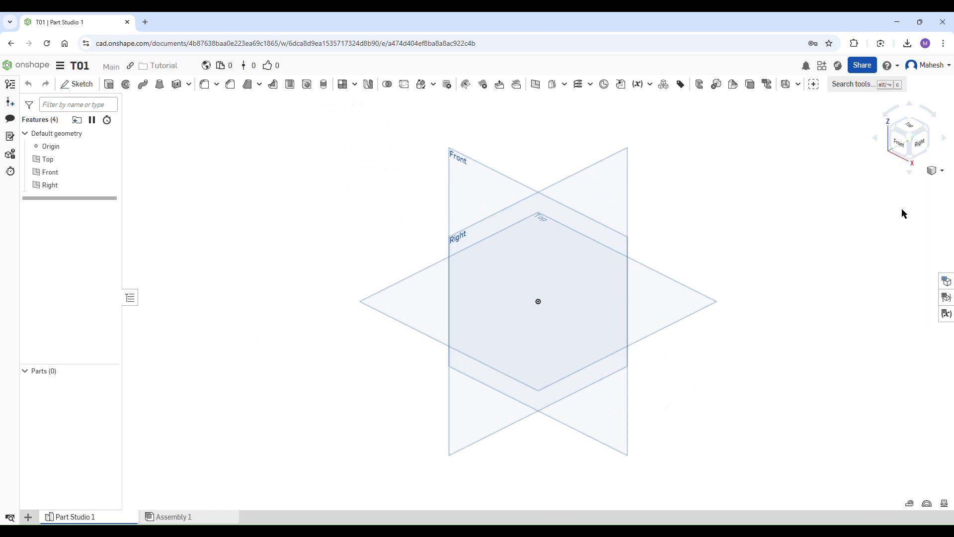
left_click(941, 171)
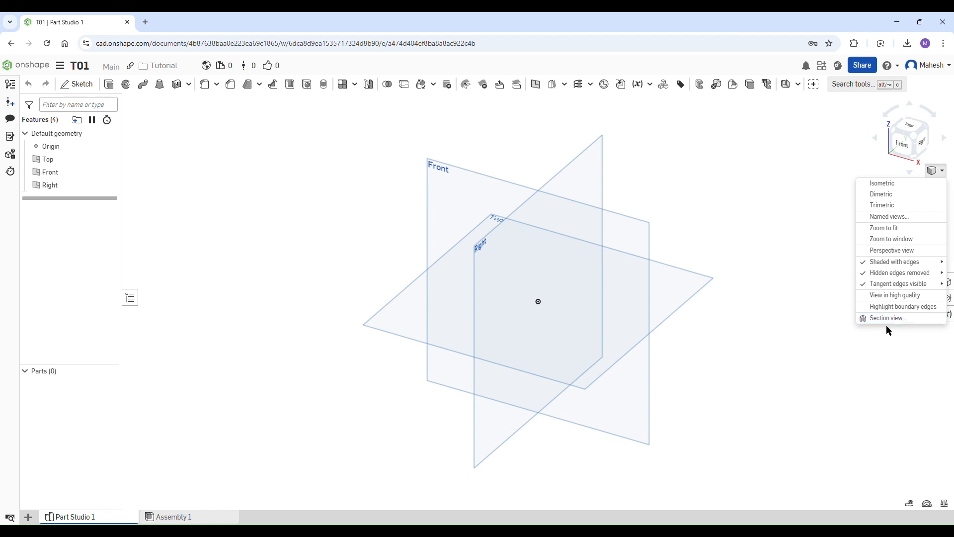
left_click(736, 189)
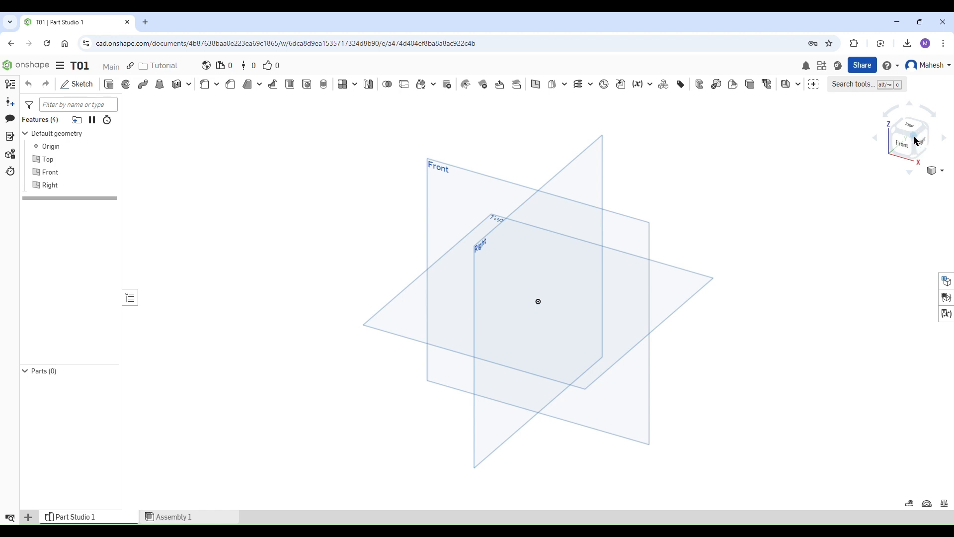
left_click(939, 171)
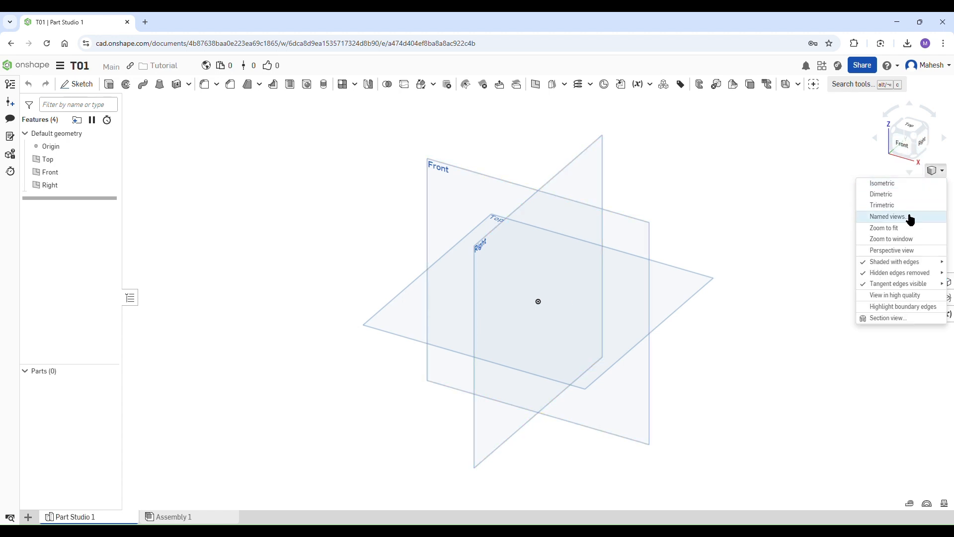
left_click(896, 185)
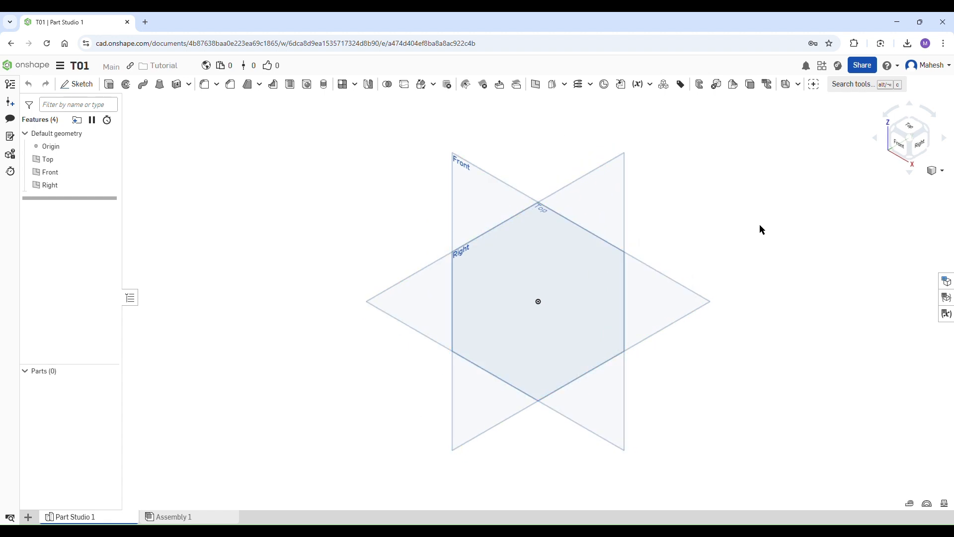
right_click_drag(840, 189, 388, 379)
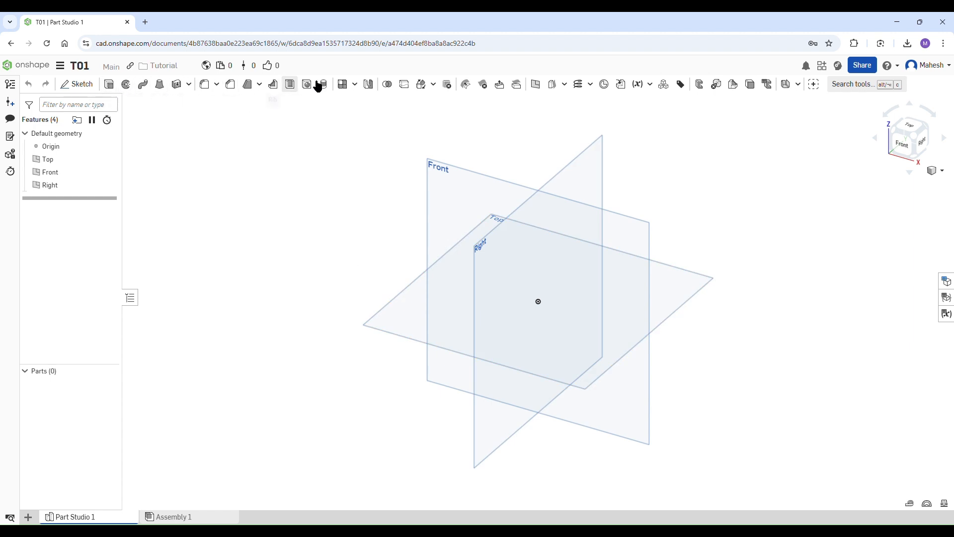
Step: Start a sketch on the Top plane and orient the view normal to it
left_click(83, 90)
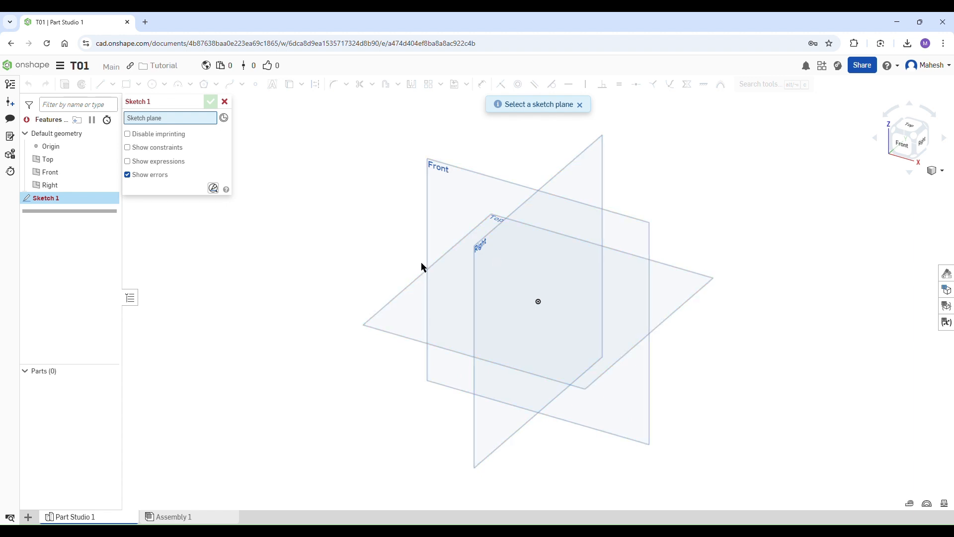
left_click(394, 305)
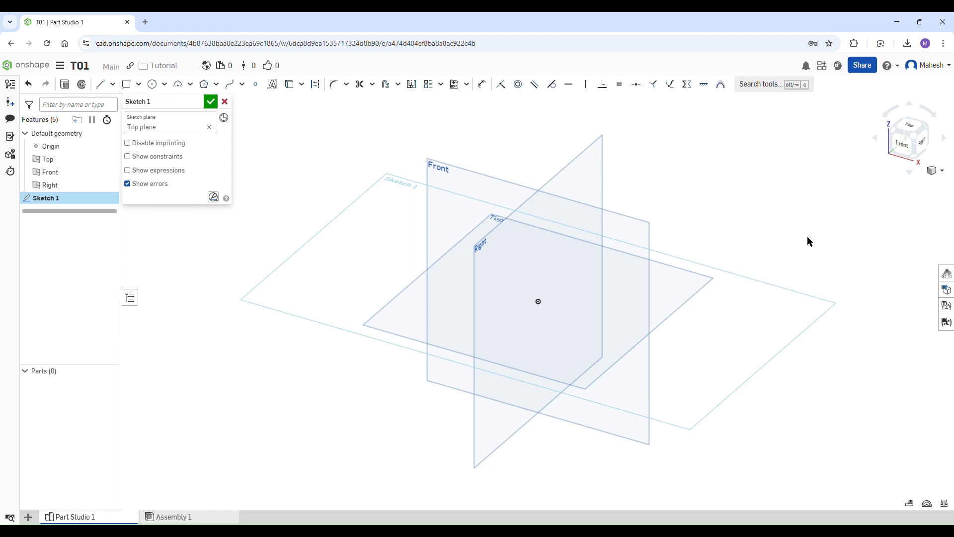
key("n")
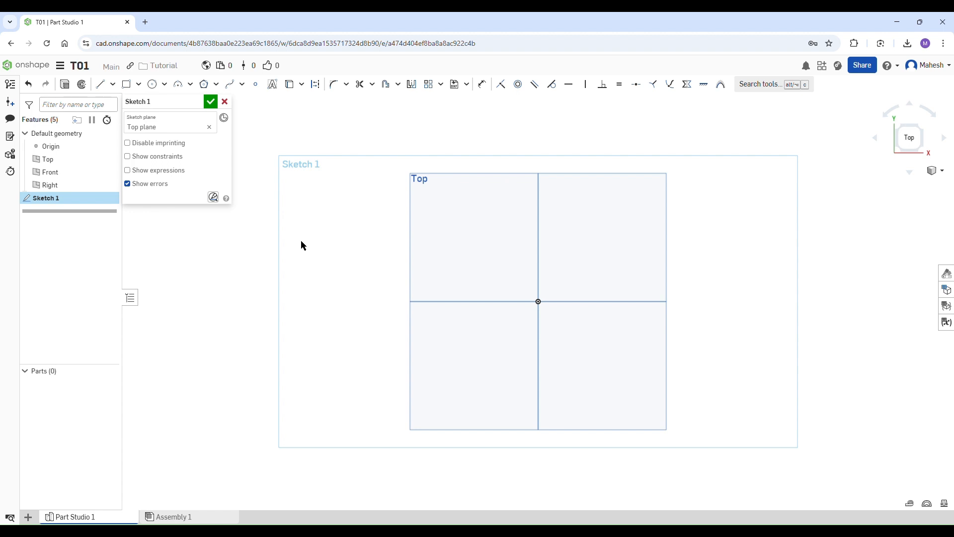
Step: Sketch a circle with a 120 mm diameter away from the origin and place its diameter dimension outside the circle
left_click(157, 89)
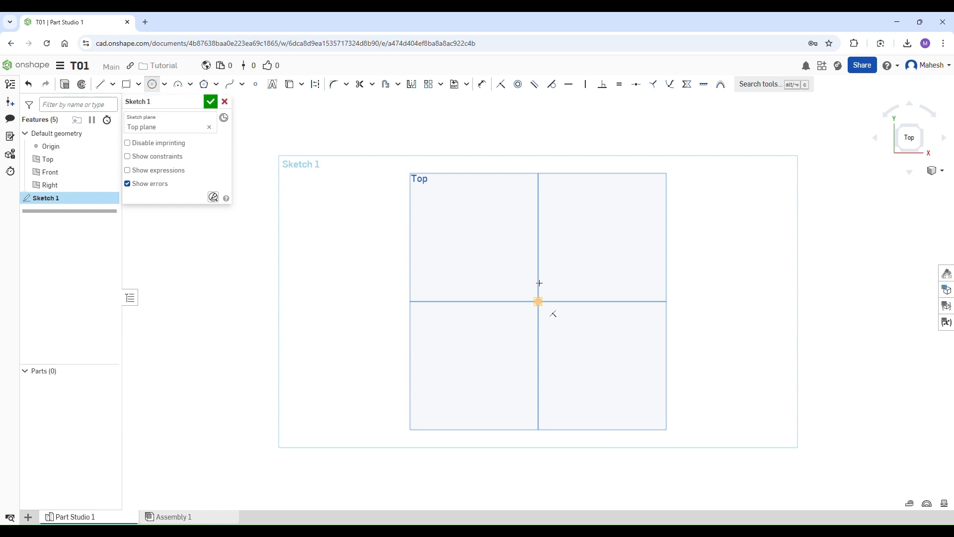
left_click(597, 228)
left_click(703, 240)
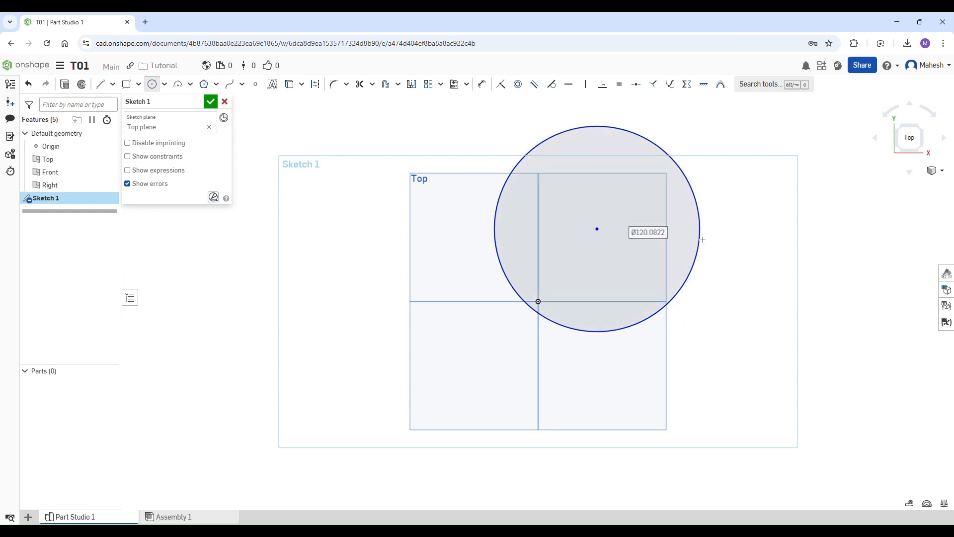
type("120")
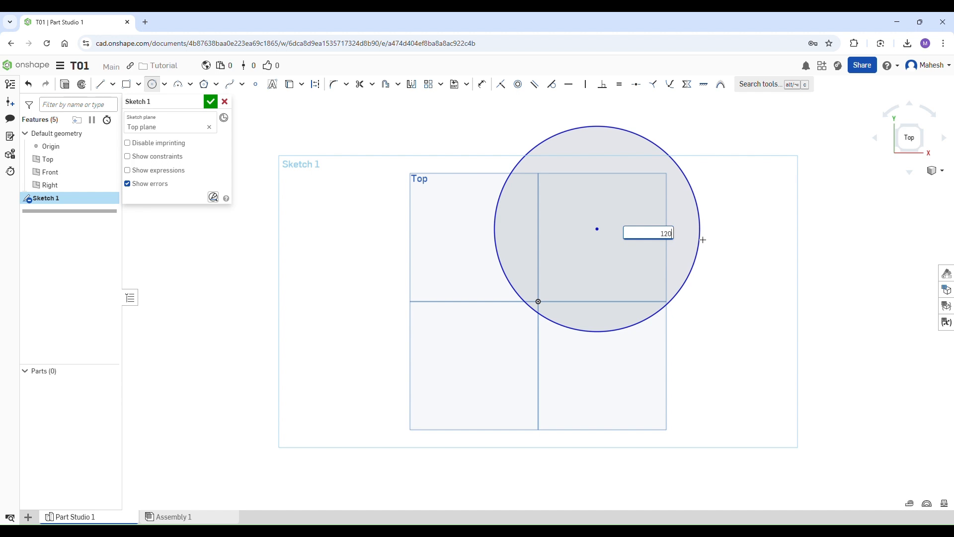
key("Return")
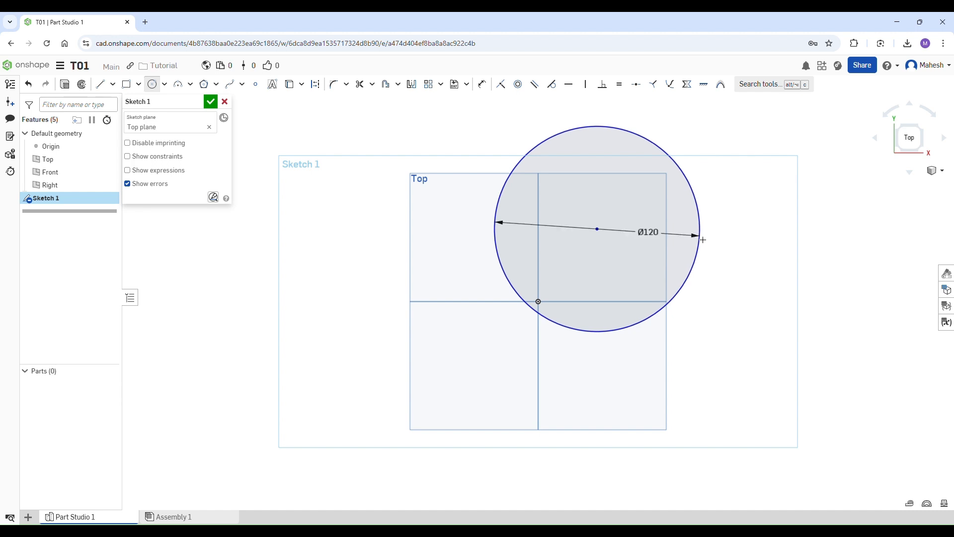
key("Escape")
left_click_drag(652, 233, 755, 160)
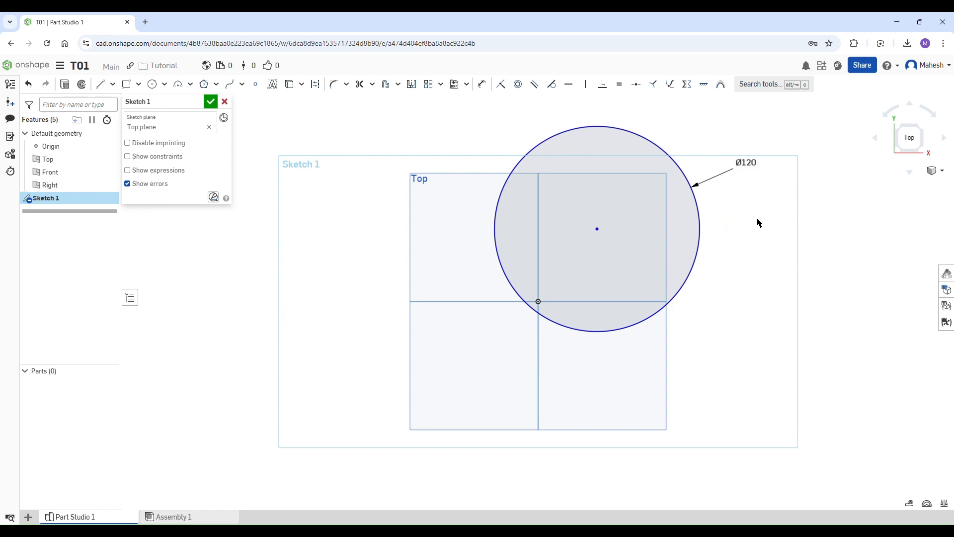
Step: Move the circle around the sketch plane to test its freedom of movement
left_click(518, 157)
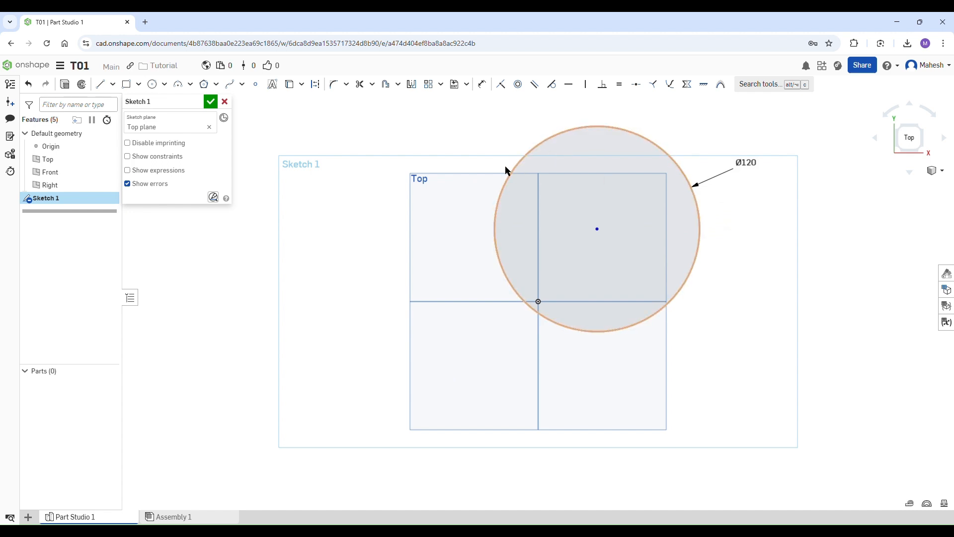
mouse_move(505, 167)
left_mouse_down()
mouse_move(305, 285)
mouse_move(744, 299)
mouse_move(509, 378)
mouse_move(194, 345)
mouse_move(773, 326)
mouse_move(258, 187)
mouse_move(646, 238)
mouse_move(671, 201)
mouse_move(508, 151)
mouse_move(620, 143)
left_mouse_up()
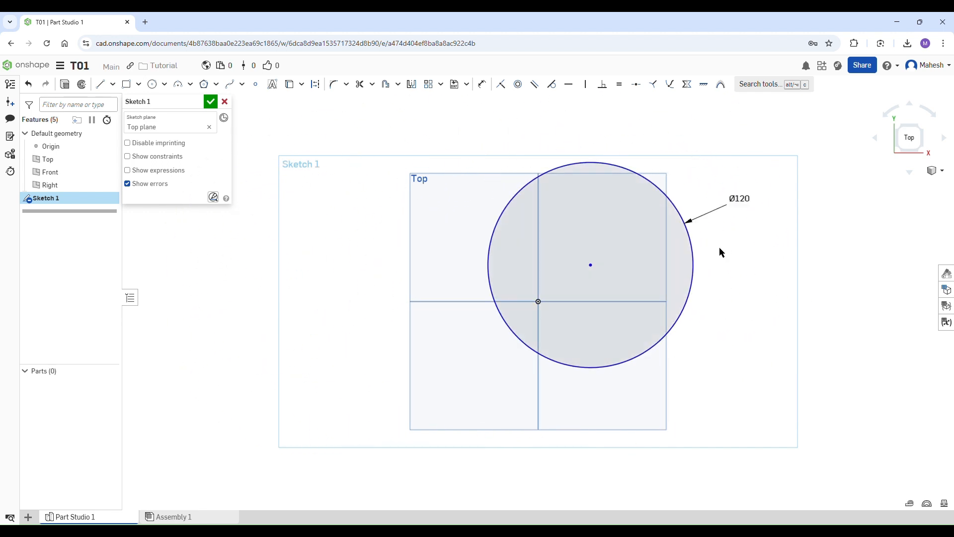
left_click_drag(693, 241, 801, 233)
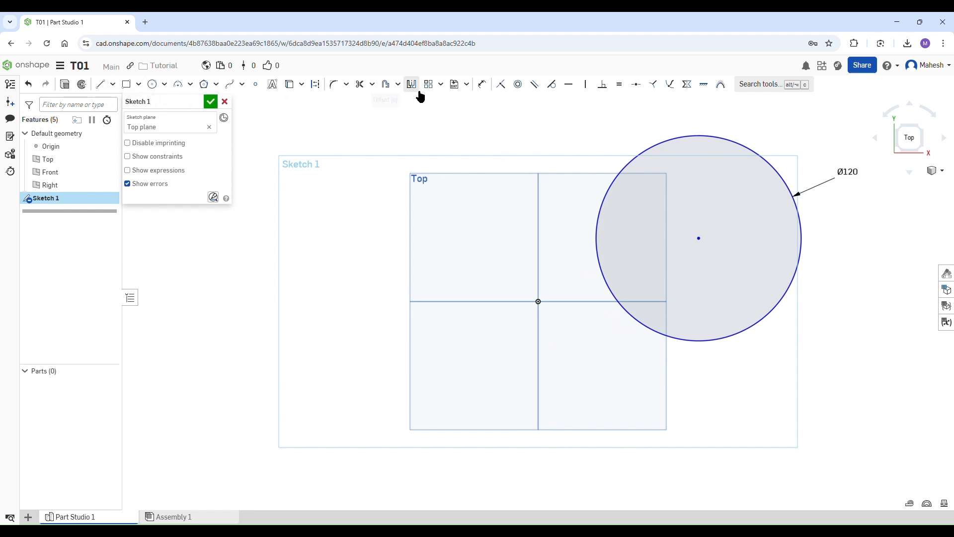
Step: Dimension the vertical distance between the circle's center and the origin as 30 mm
left_click(482, 84)
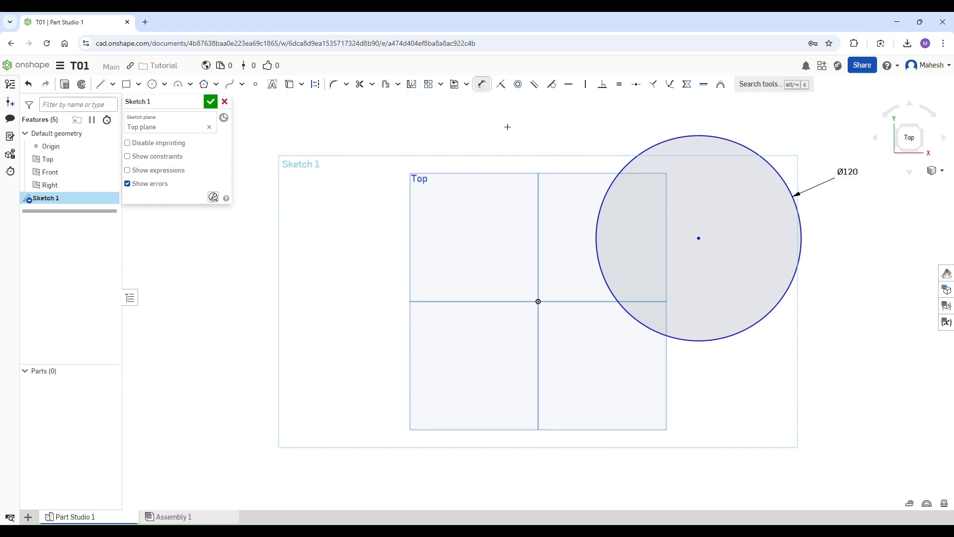
left_click(700, 239)
left_click(539, 301)
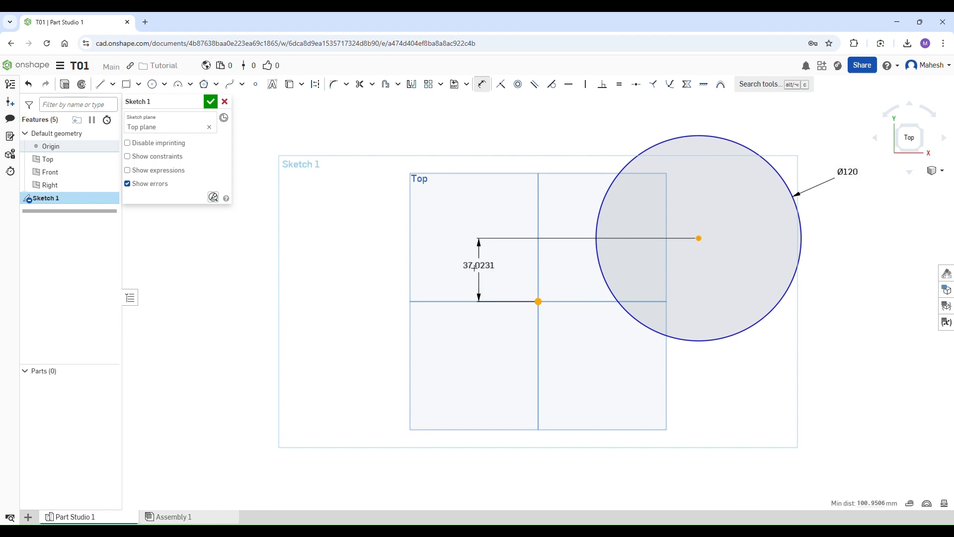
left_click(438, 267)
type("30")
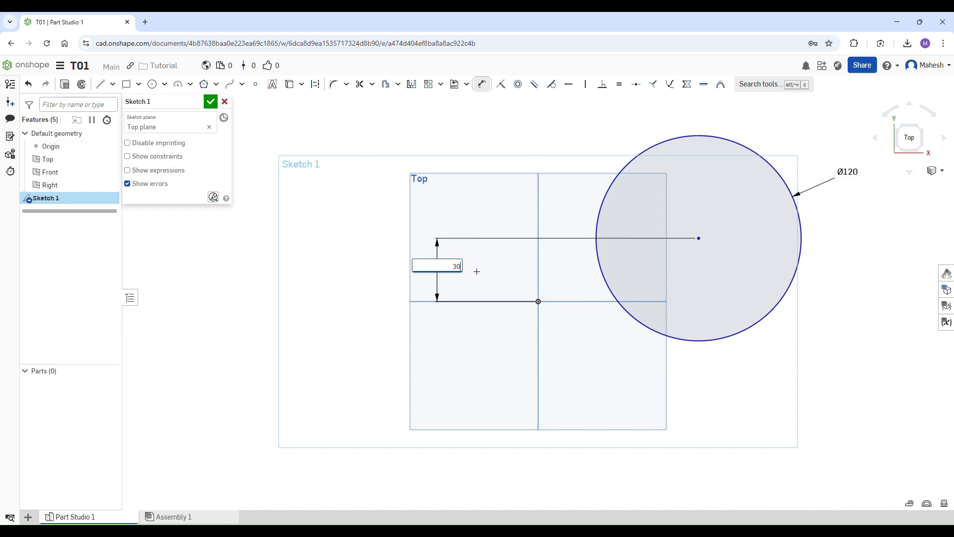
key("Return")
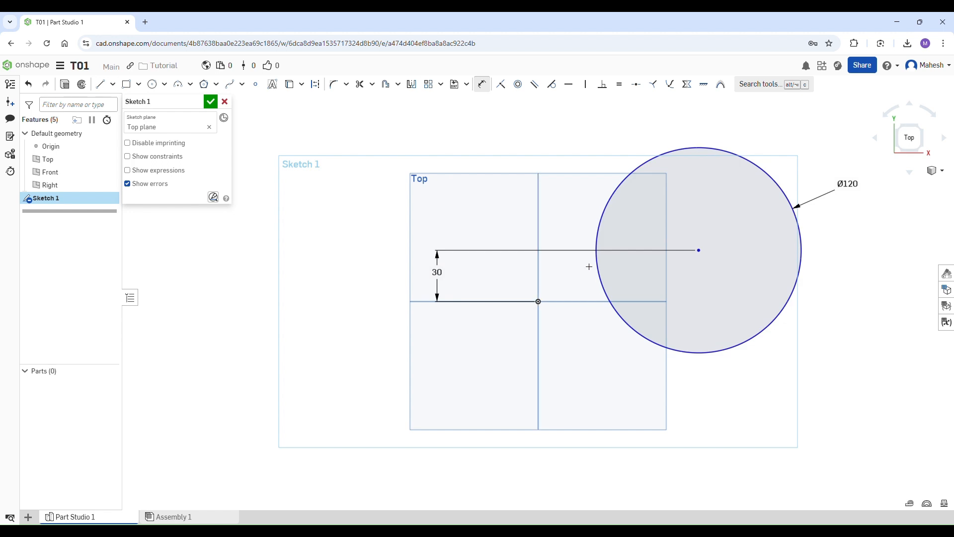
Step: Dimension the horizontal distance between the circle's center and the origin as 30 mm
left_click(699, 250)
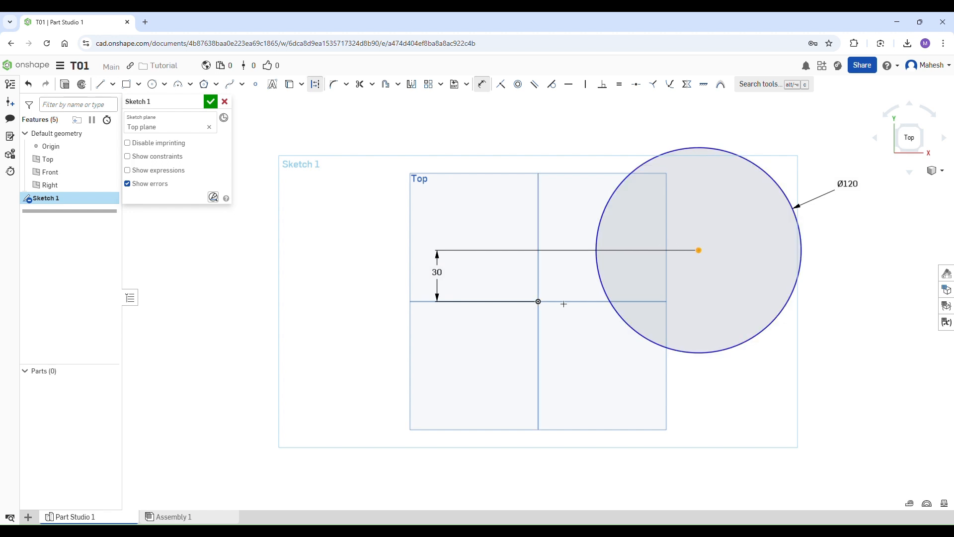
left_click(539, 302)
left_click(624, 137)
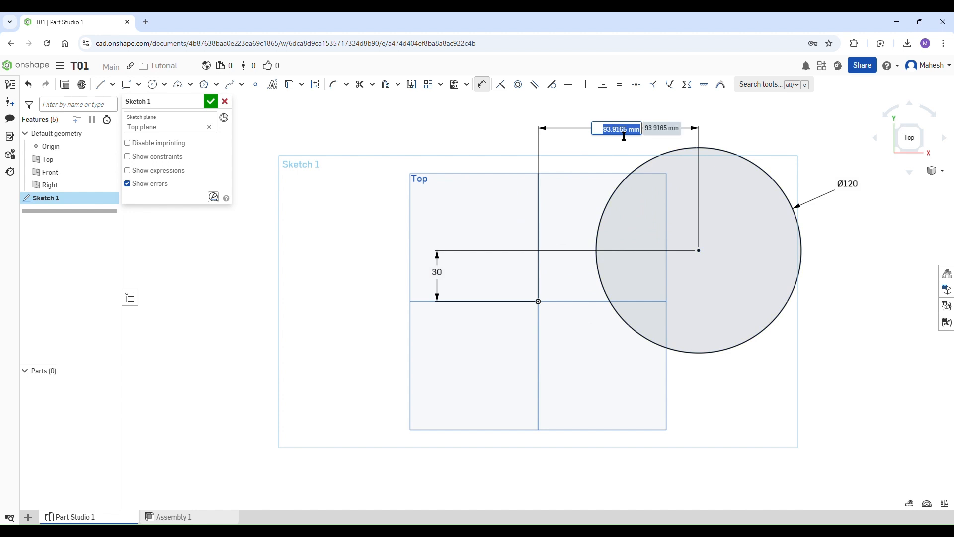
type("30")
key("Return")
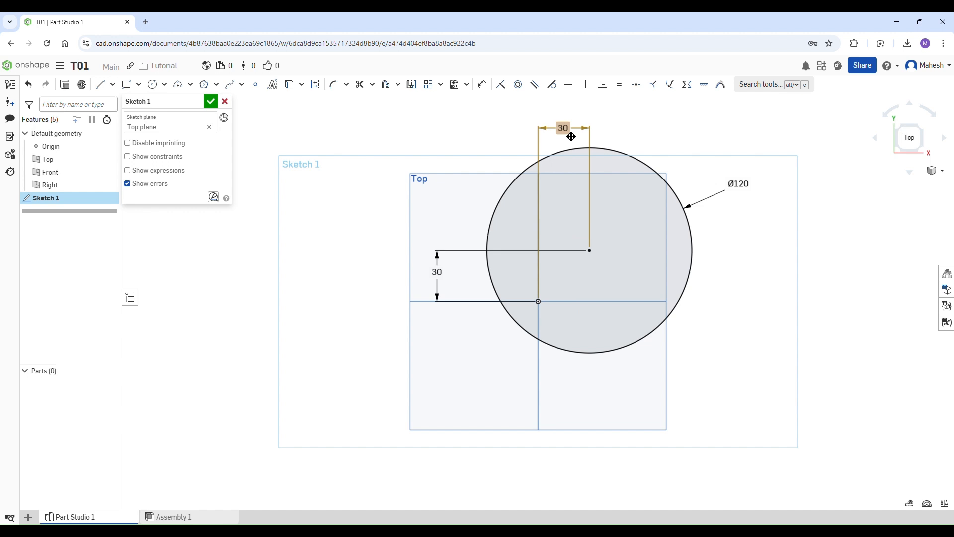
Step: Delete the vertical and horizontal 30 mm dimensions, moving the circle after each deletion to test its freedom
left_click(441, 285)
key("Delete")
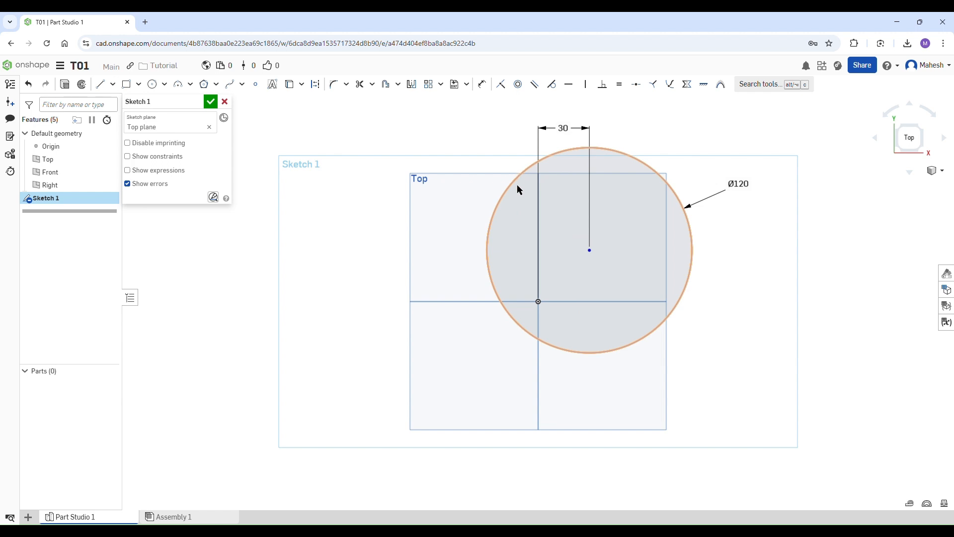
left_click_drag(518, 188, 528, 158)
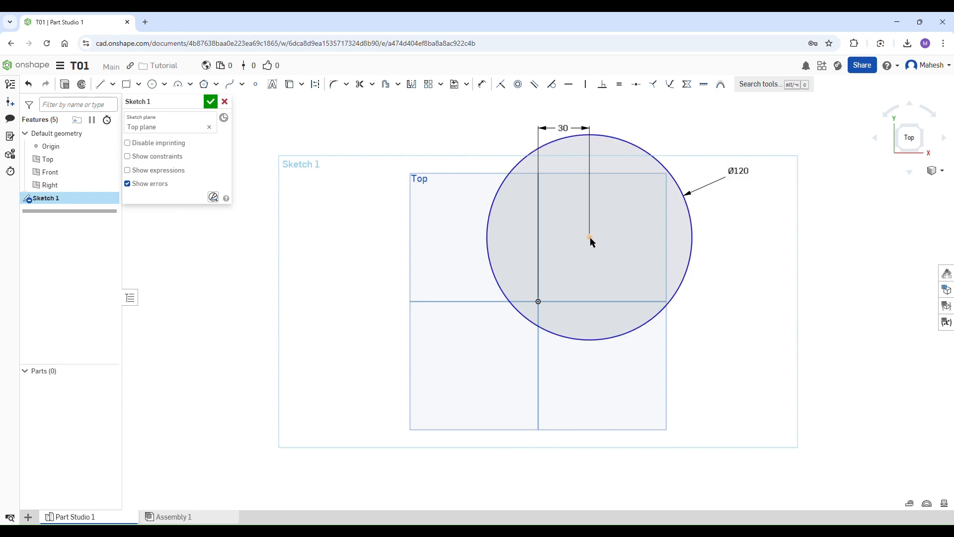
key("Delete")
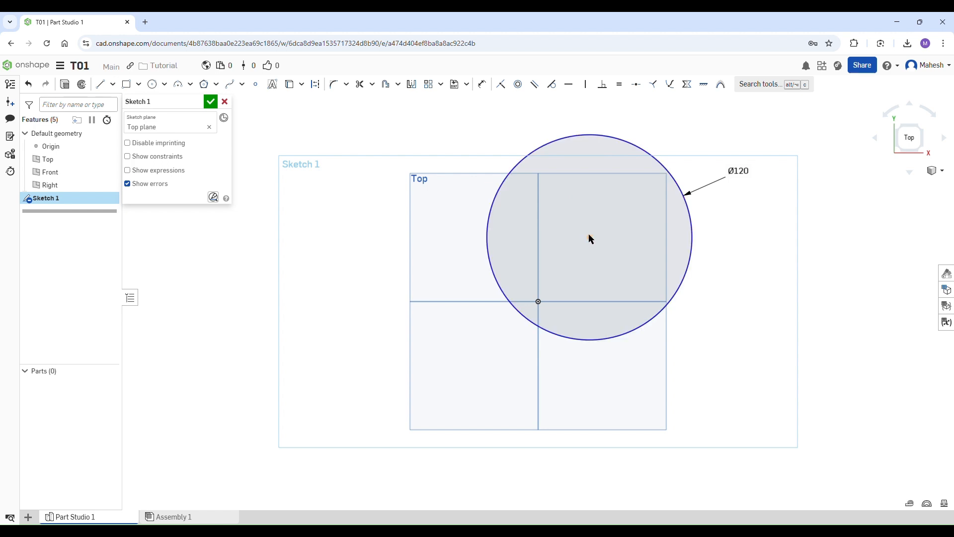
mouse_move(588, 234)
left_mouse_down()
mouse_move(575, 270)
mouse_move(538, 303)
mouse_move(574, 263)
left_mouse_up()
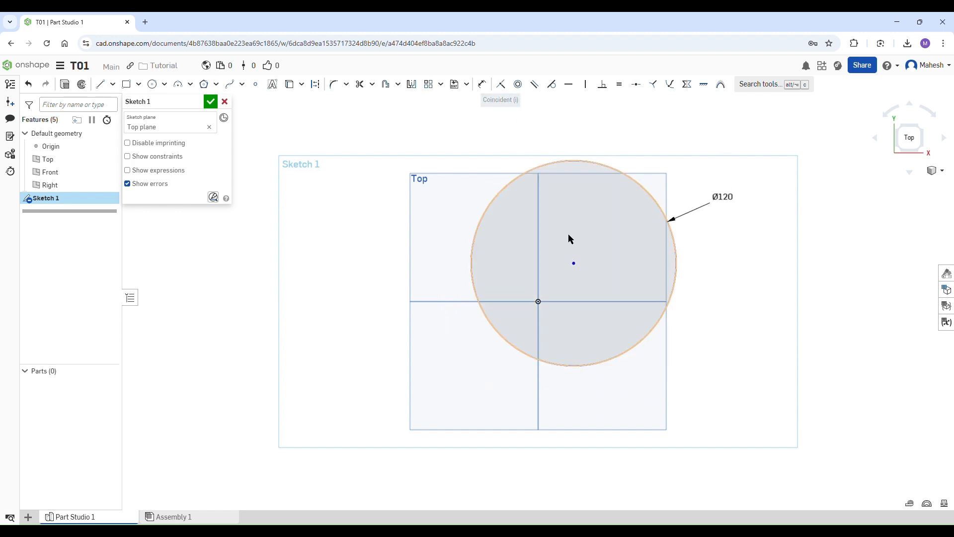
Step: Apply a Coincident constraint between the circle's center and the origin
left_click(501, 84)
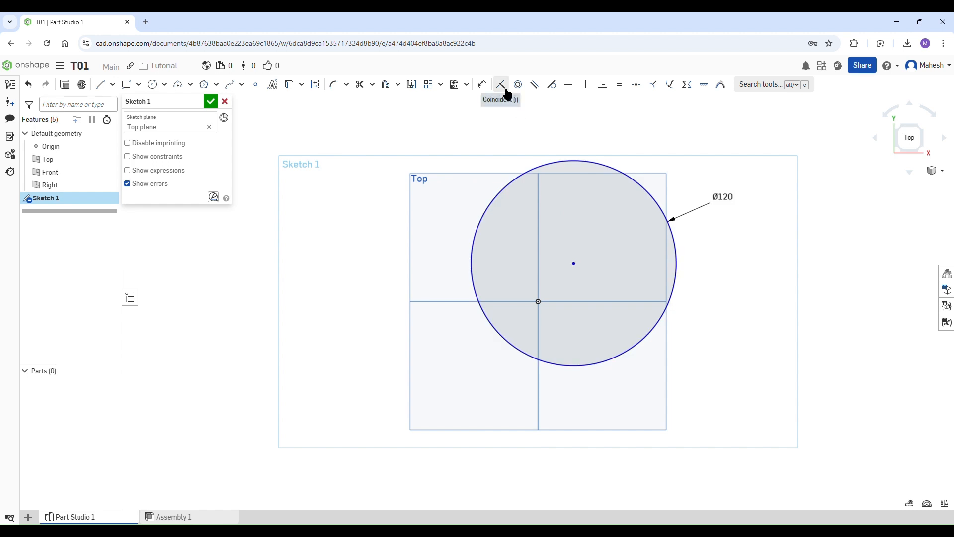
left_click(577, 265)
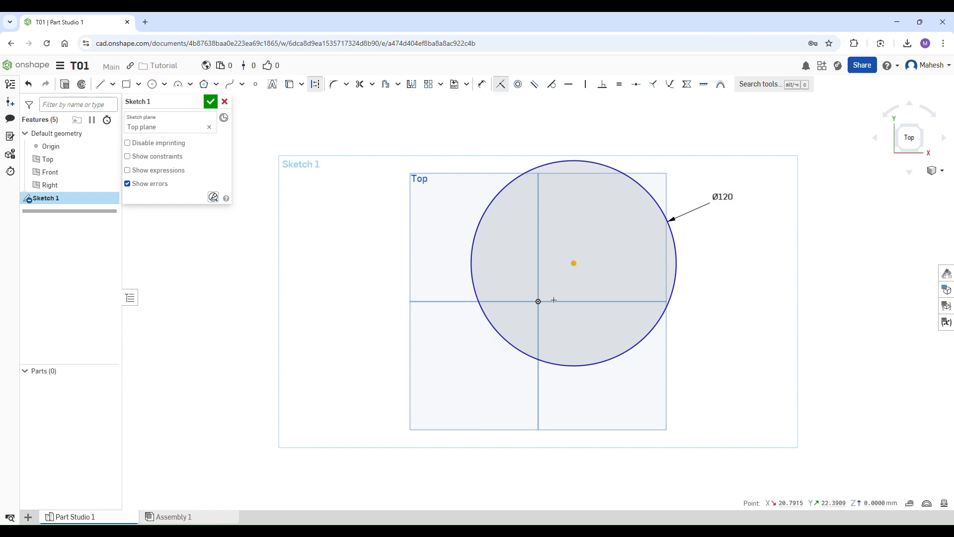
left_click(538, 301)
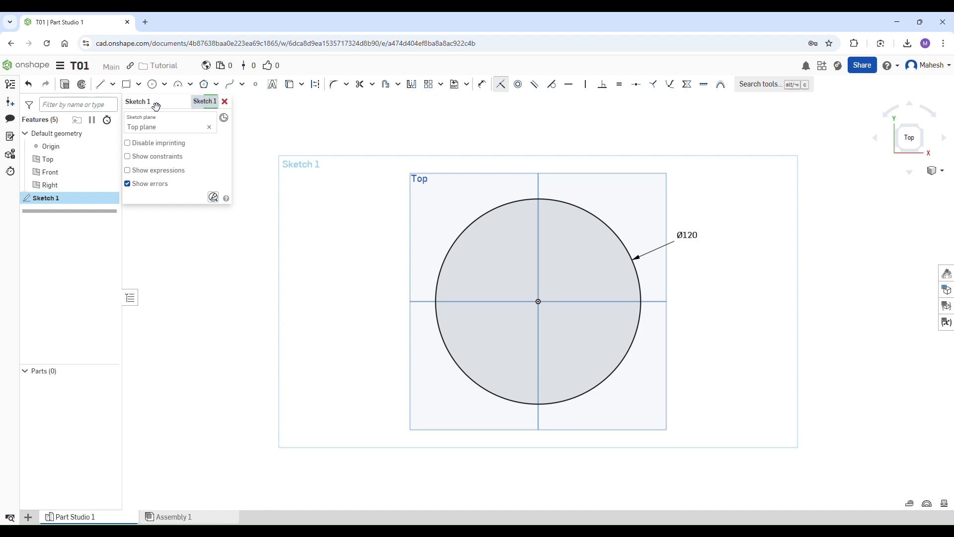
Step: Rename the circle sketch as C01 and finish the sketch
left_click(198, 106)
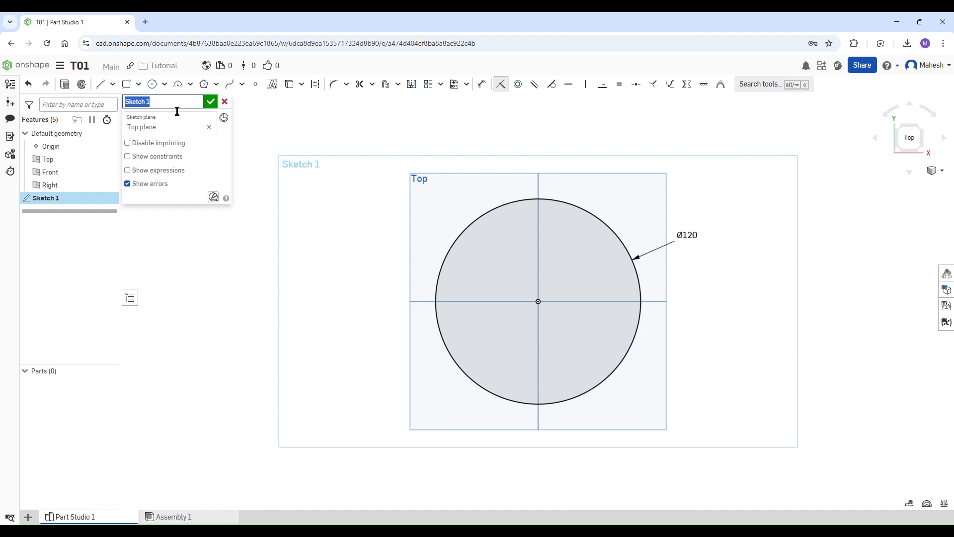
type("cIRCLE")
key("BackSpace")
key("BackSpace")
key("BackSpace")
key("BackSpace")
type("C01")
left_click(212, 101)
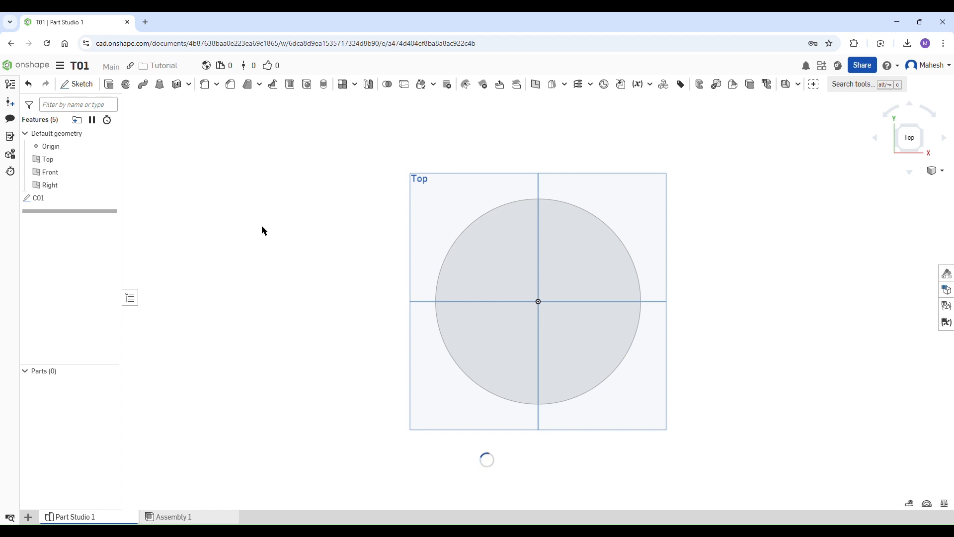
Step: Extrude the circular region of sketch C01 as a new solid with a Blind depth of 50 mm
left_click(119, 93)
right_click_drag(329, 225, 363, 284)
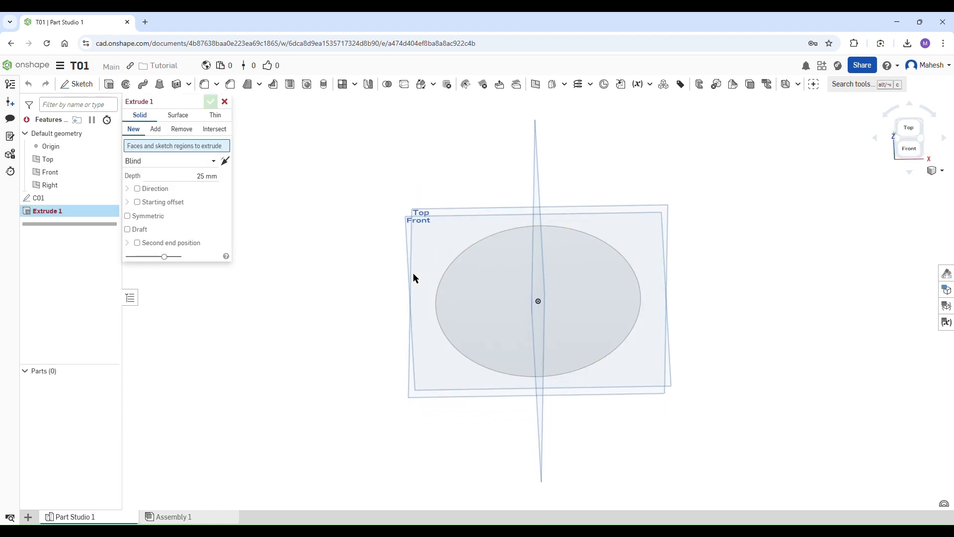
left_click(462, 286)
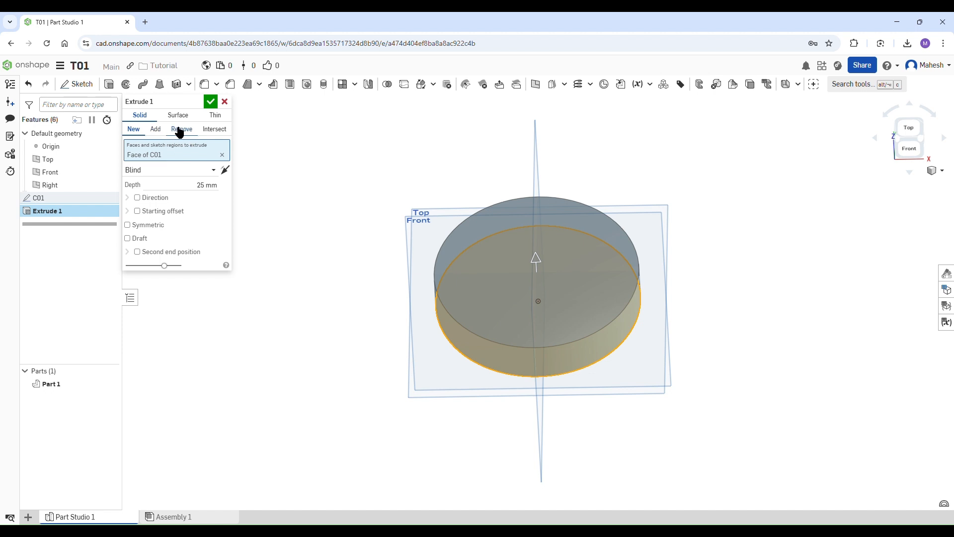
left_click(214, 172)
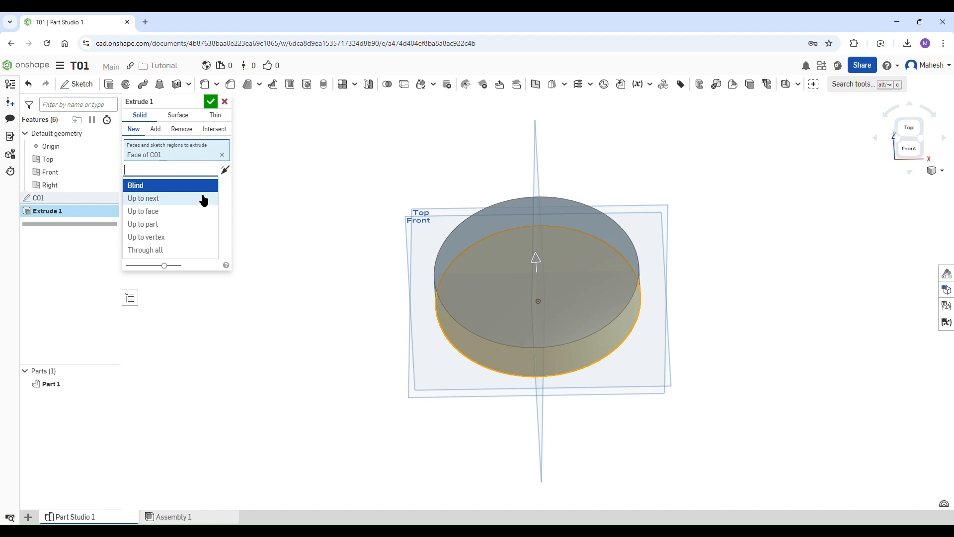
left_click(173, 186)
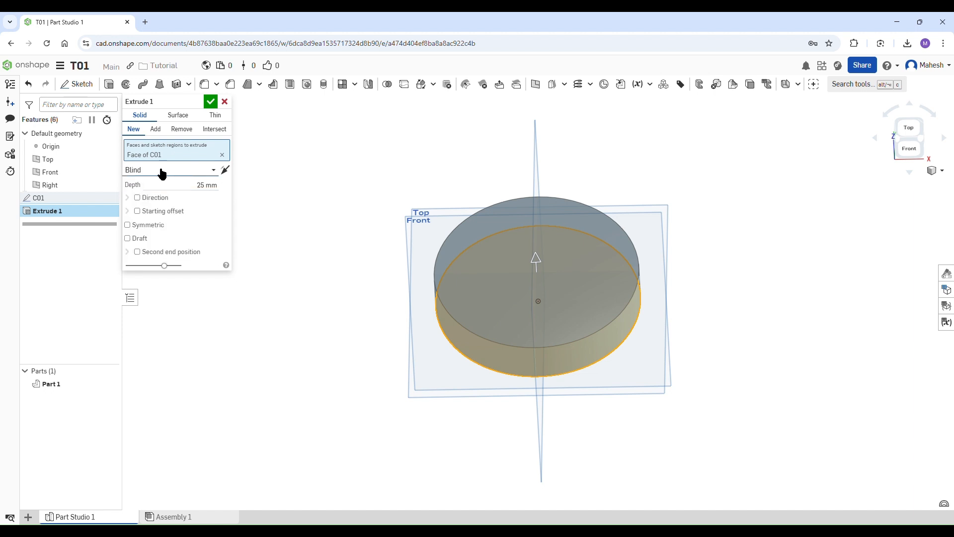
left_click(204, 192)
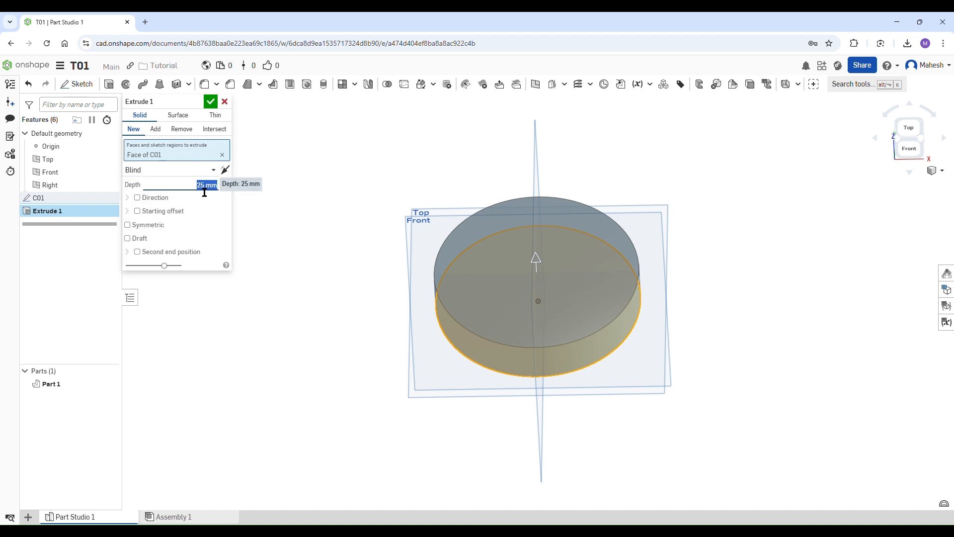
type("50")
key("Return")
Step: Make the extrusion symmetric about the sketch plane, without a custom direction, and accept the feature
right_click_drag(303, 382, 335, 348)
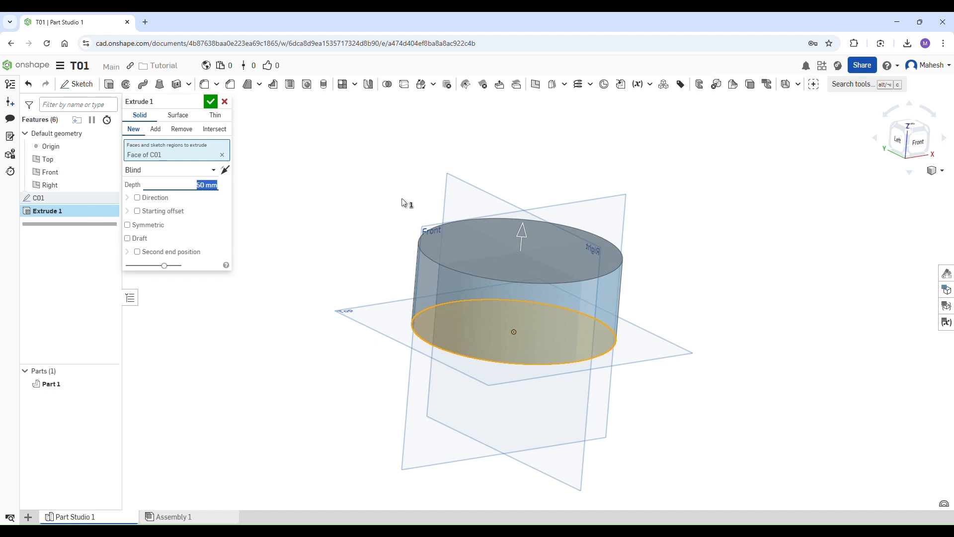
left_click(131, 225)
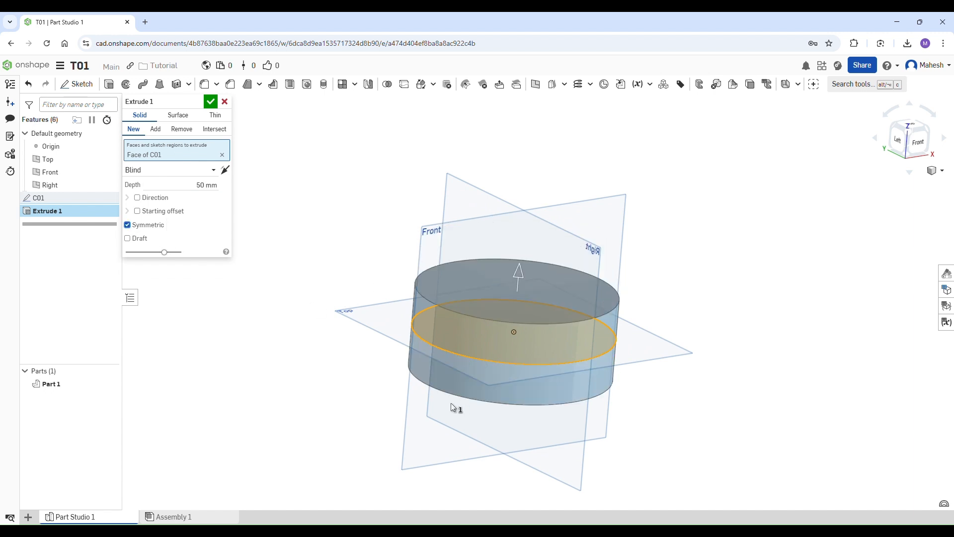
left_click(137, 198)
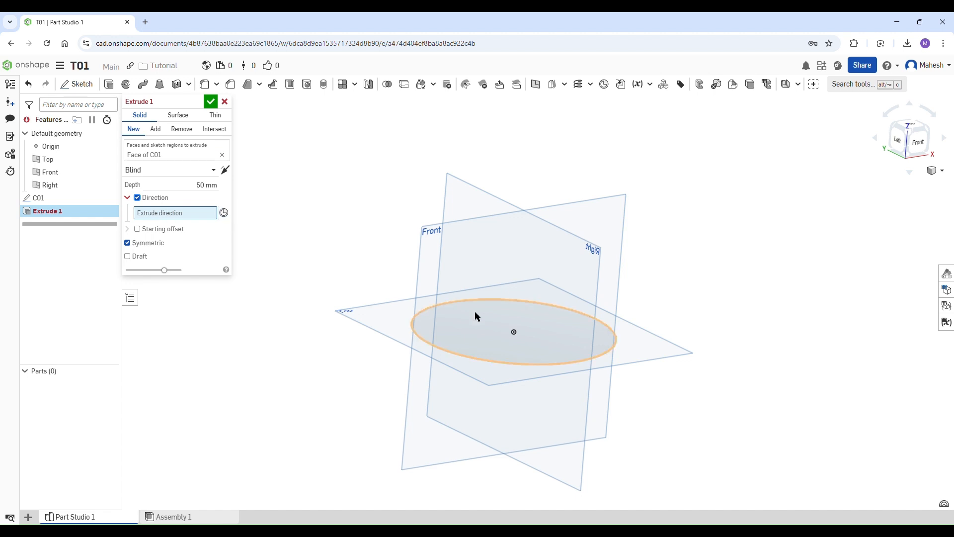
left_click(138, 198)
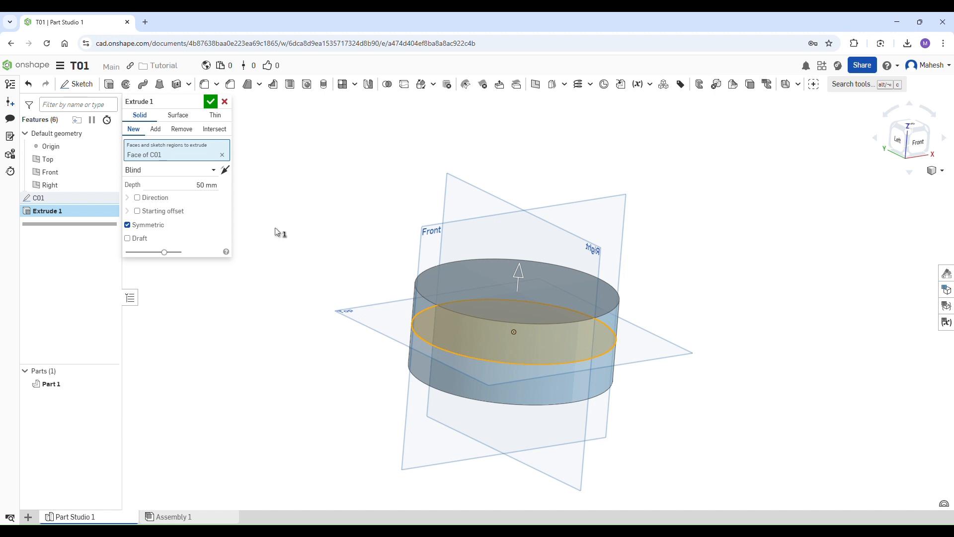
left_click(211, 103)
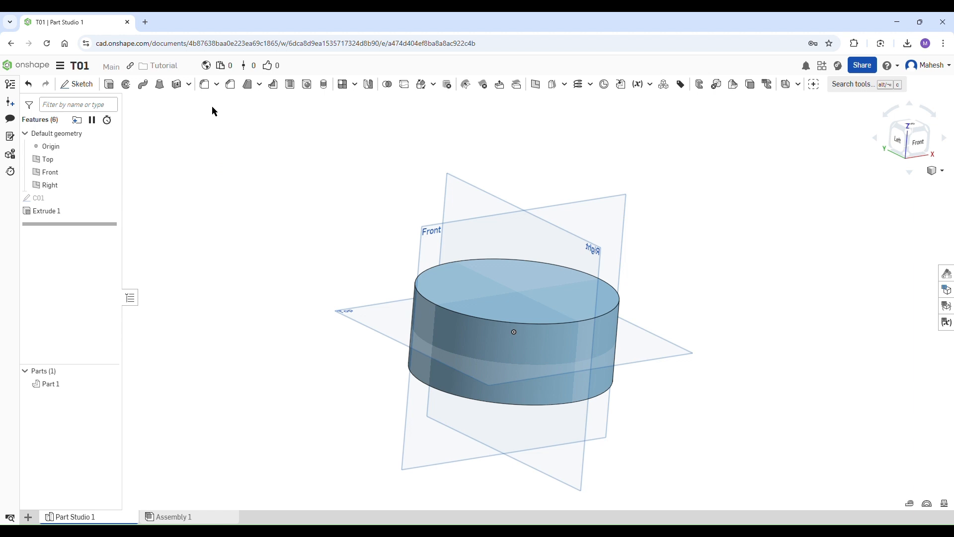
Step: Rename the extruded part as "Cylinder- Solid"
right_click_drag(339, 205, 325, 241)
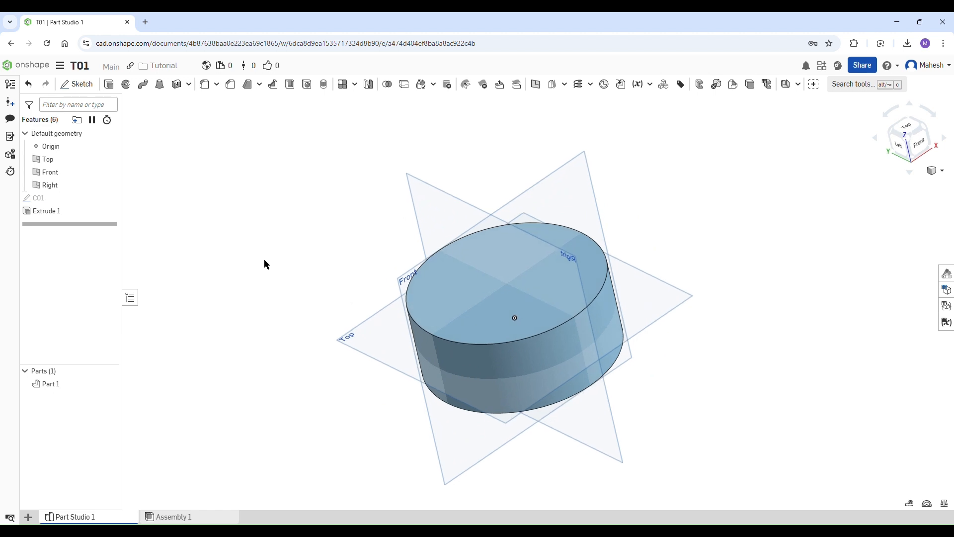
right_click(61, 385)
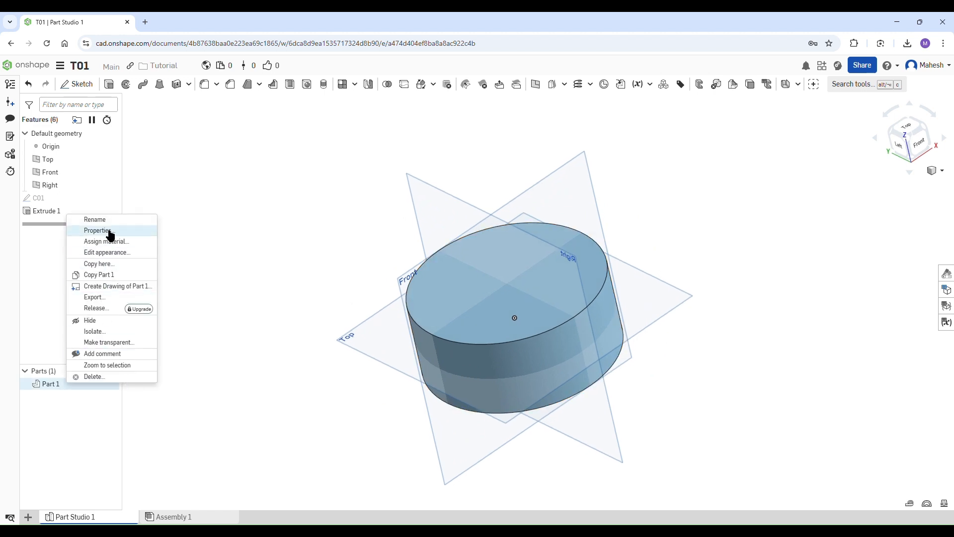
left_click(94, 219)
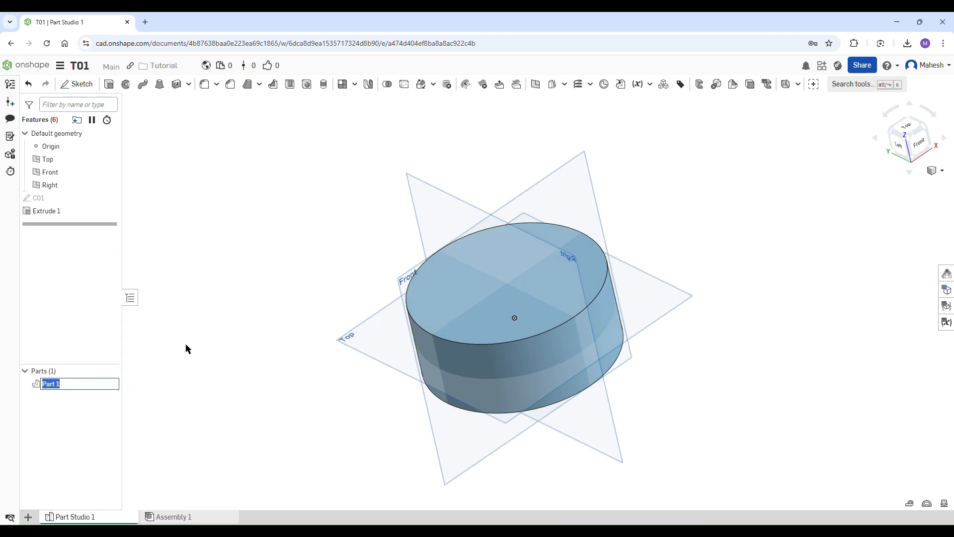
type("cYLINDER")
key("BackSpace")
key("BackSpace")
key("BackSpace")
key("BackSpace")
key("BackSpace")
key("BackSpace")
key("BackSpace")
key("BackSpace")
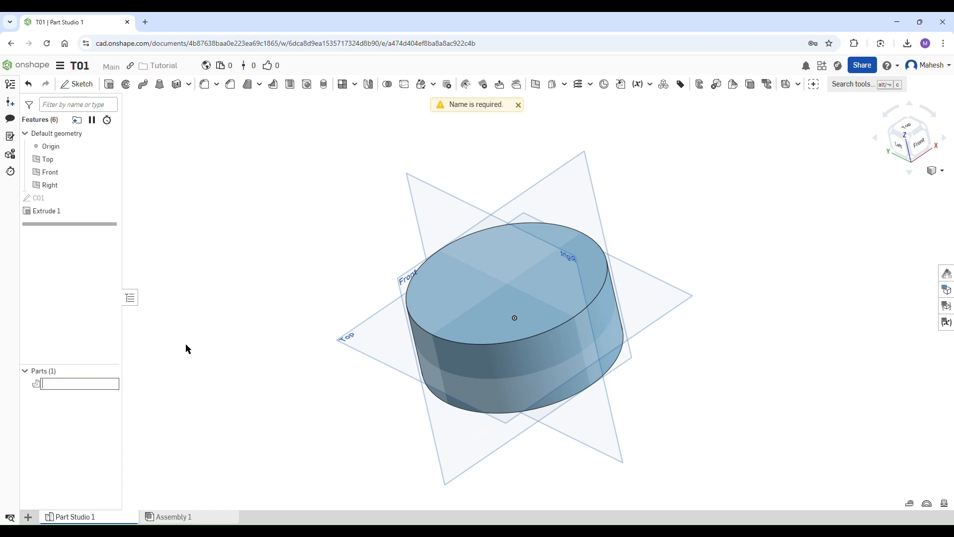
type("Cylind")
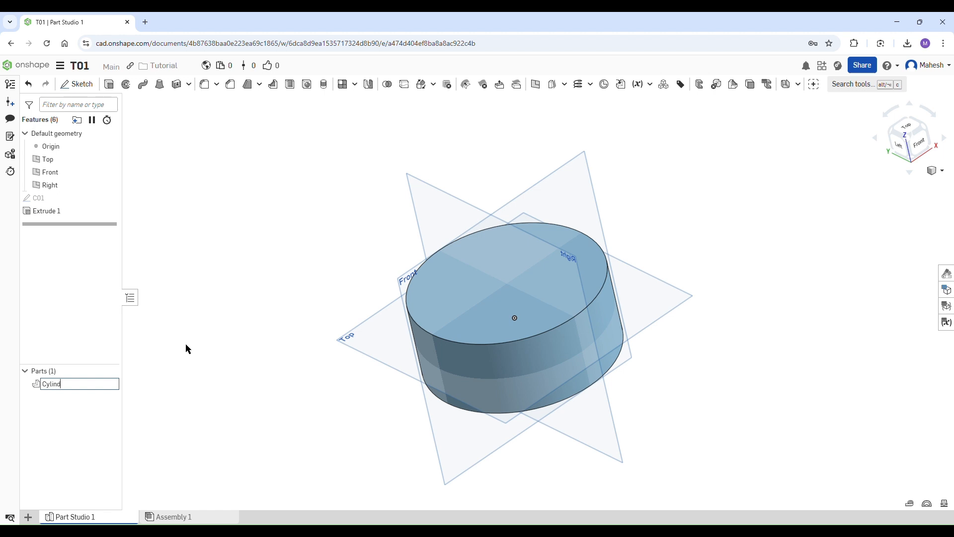
type("er- Soldi")
key("BackSpace")
key("BackSpace")
type("id")
key("Return")
Step: Hide the Top, Front and Right planes individually and show each of them again
right_click_drag(204, 333, 284, 273)
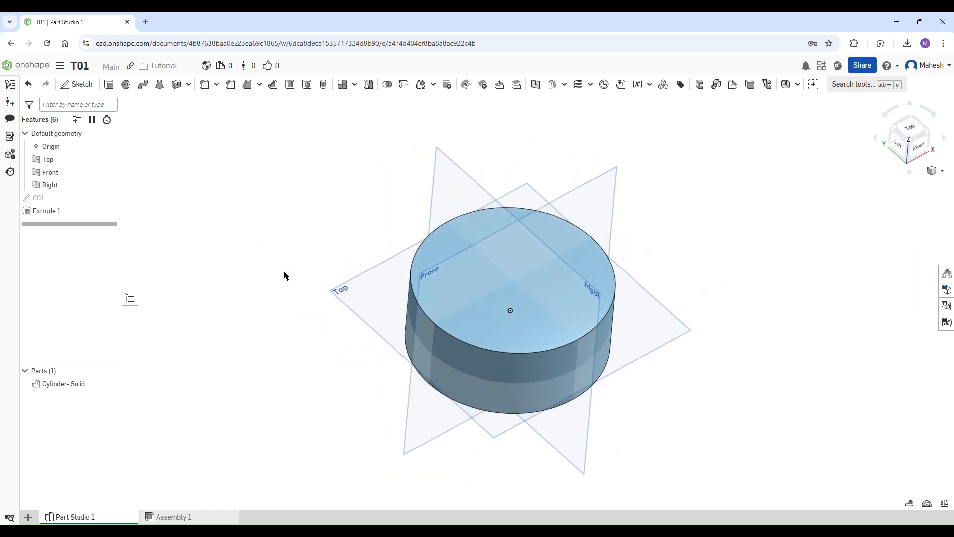
left_click(110, 159)
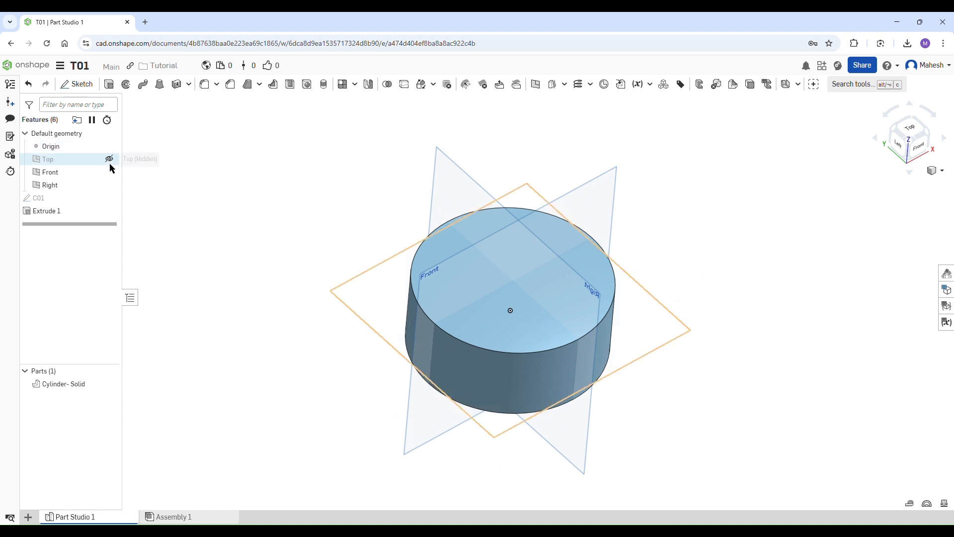
left_click(110, 172)
left_click(110, 185)
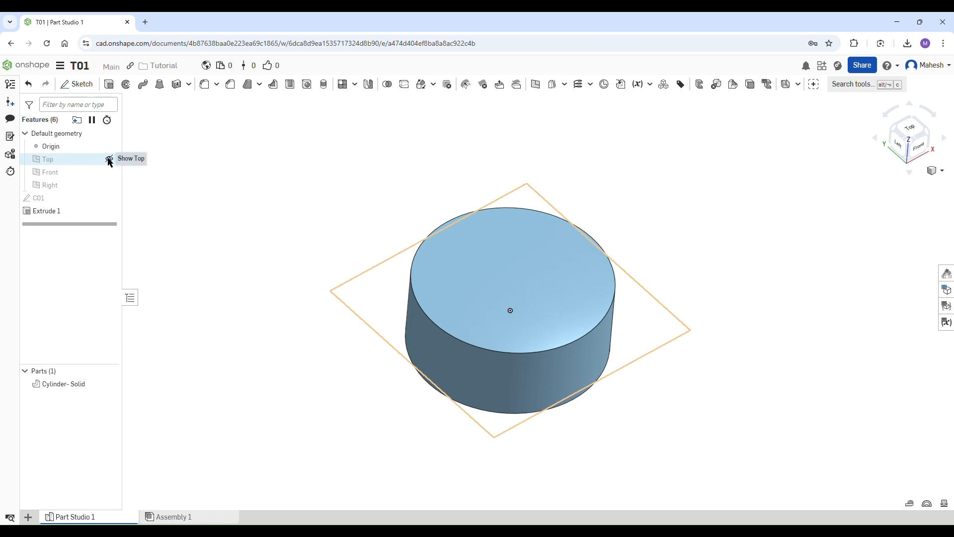
left_click(110, 159)
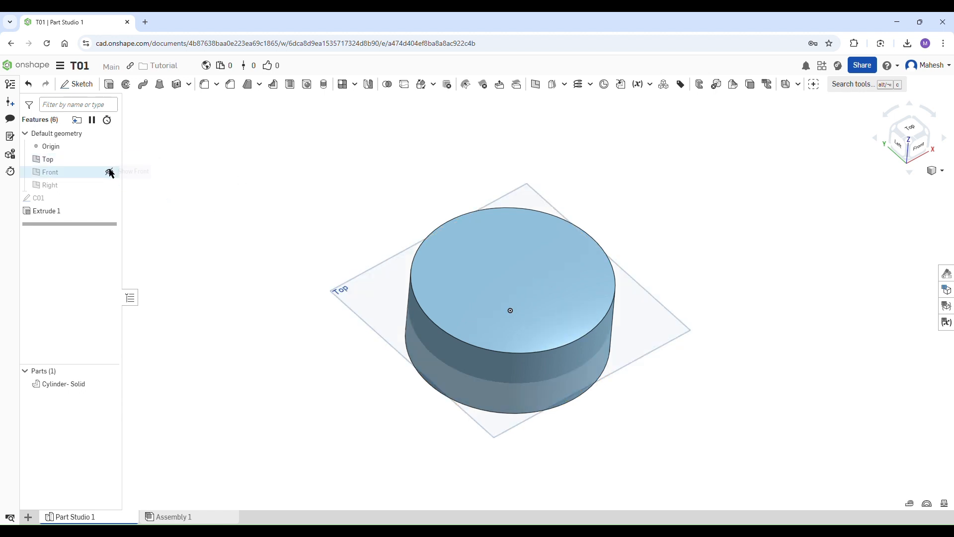
left_click(110, 172)
left_click(110, 185)
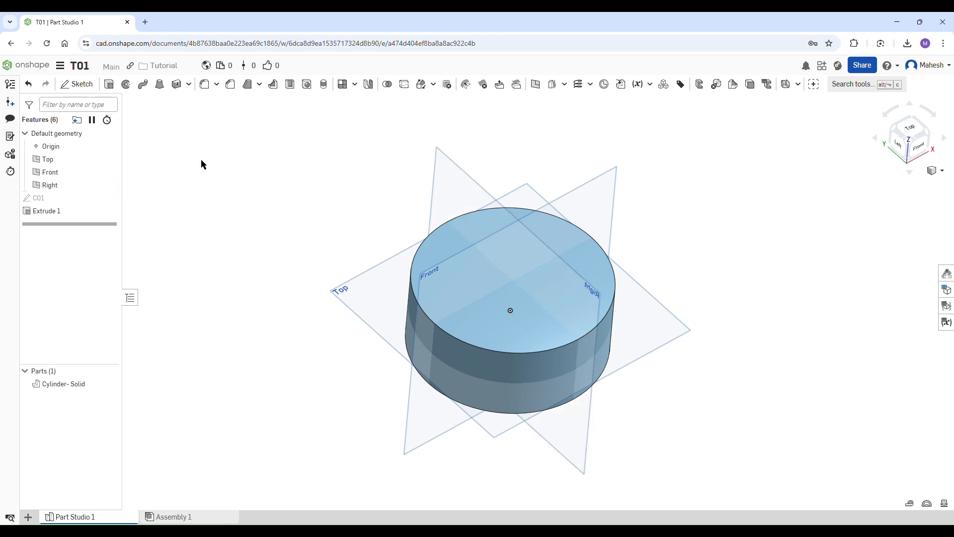
Step: Hide all default planes at once so only the cylinder and origin are displayed
key("p")
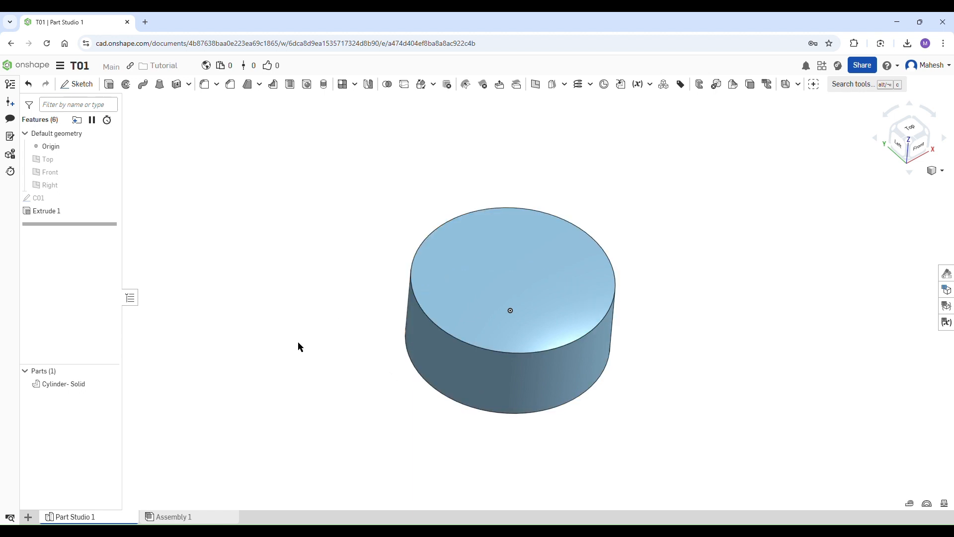
mouse_move(298, 343)
right_mouse_down()
mouse_move(313, 279)
mouse_move(314, 348)
right_mouse_up()
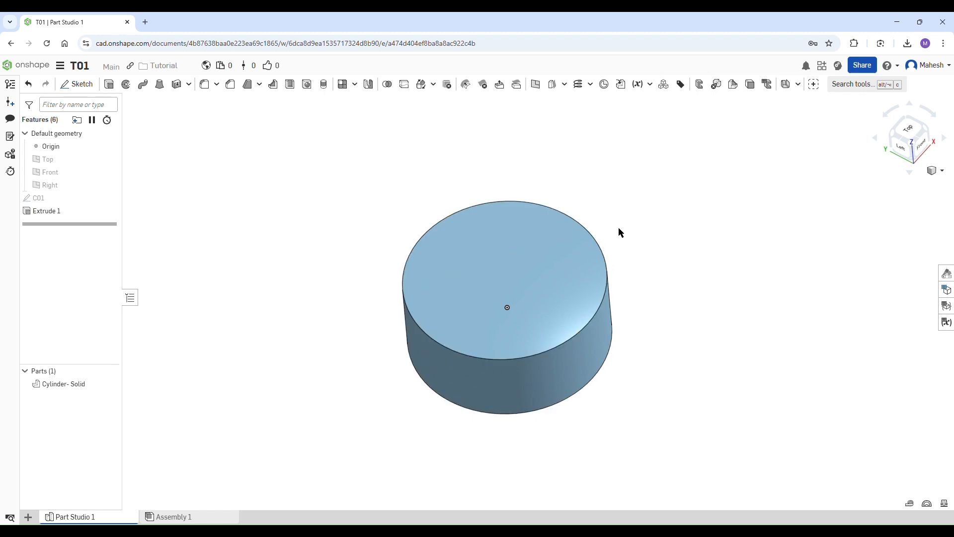
mouse_move(766, 303)
right_mouse_down()
mouse_move(712, 315)
mouse_move(786, 308)
mouse_move(772, 297)
mouse_move(772, 310)
right_mouse_up()
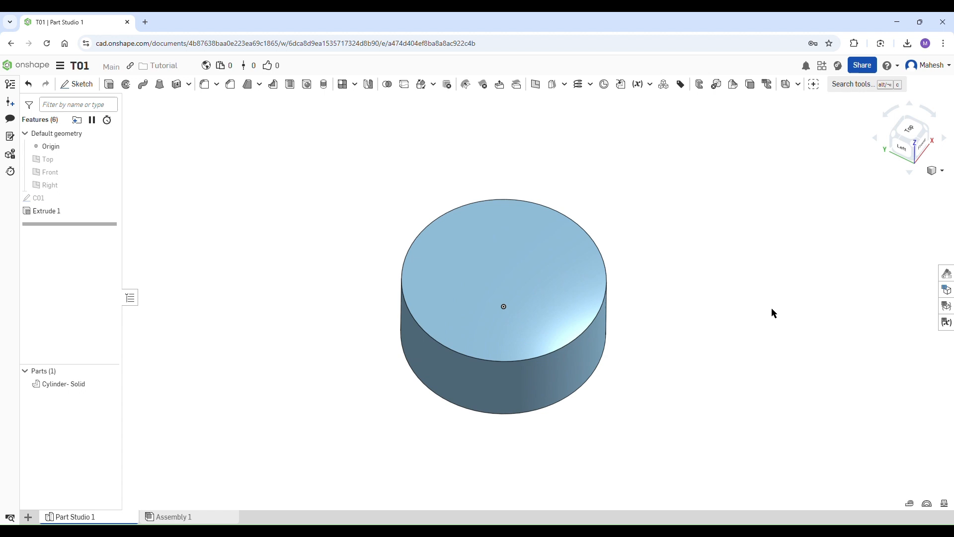